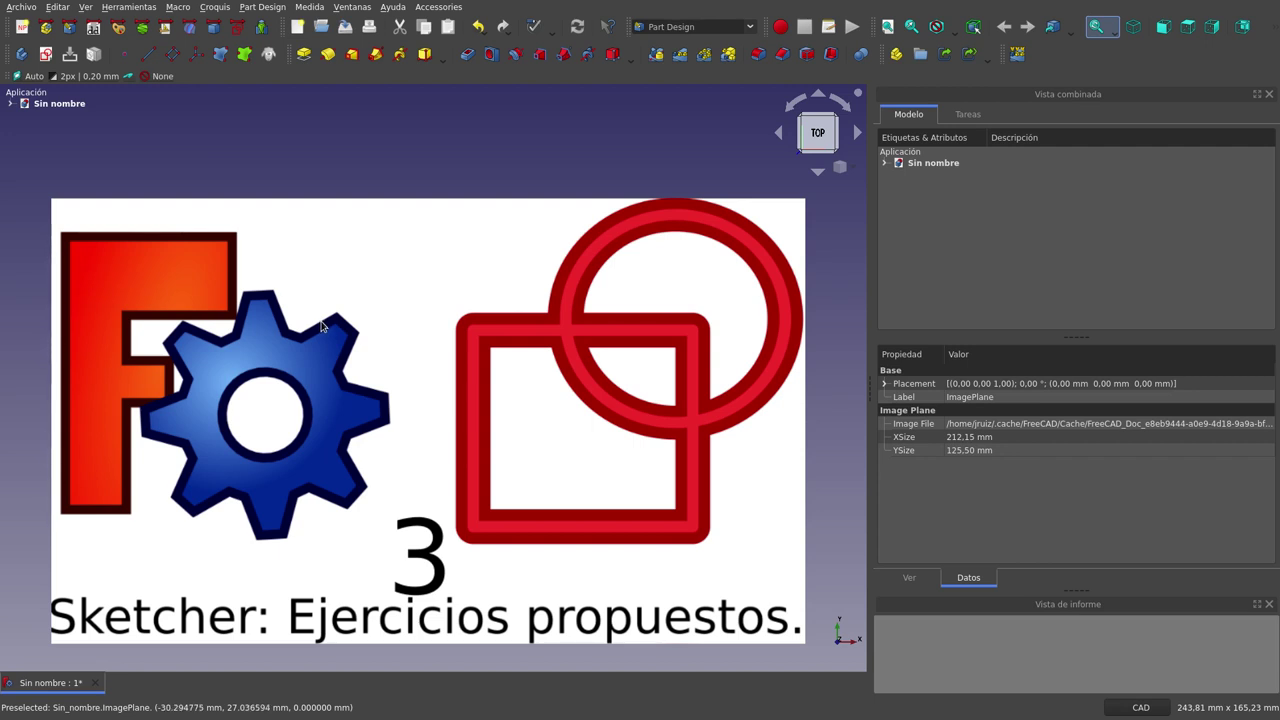
Expand the Sin nombre document tree and hide the ImagePlane title image.
{"action": "left_click", "coordinate": [10, 104]}
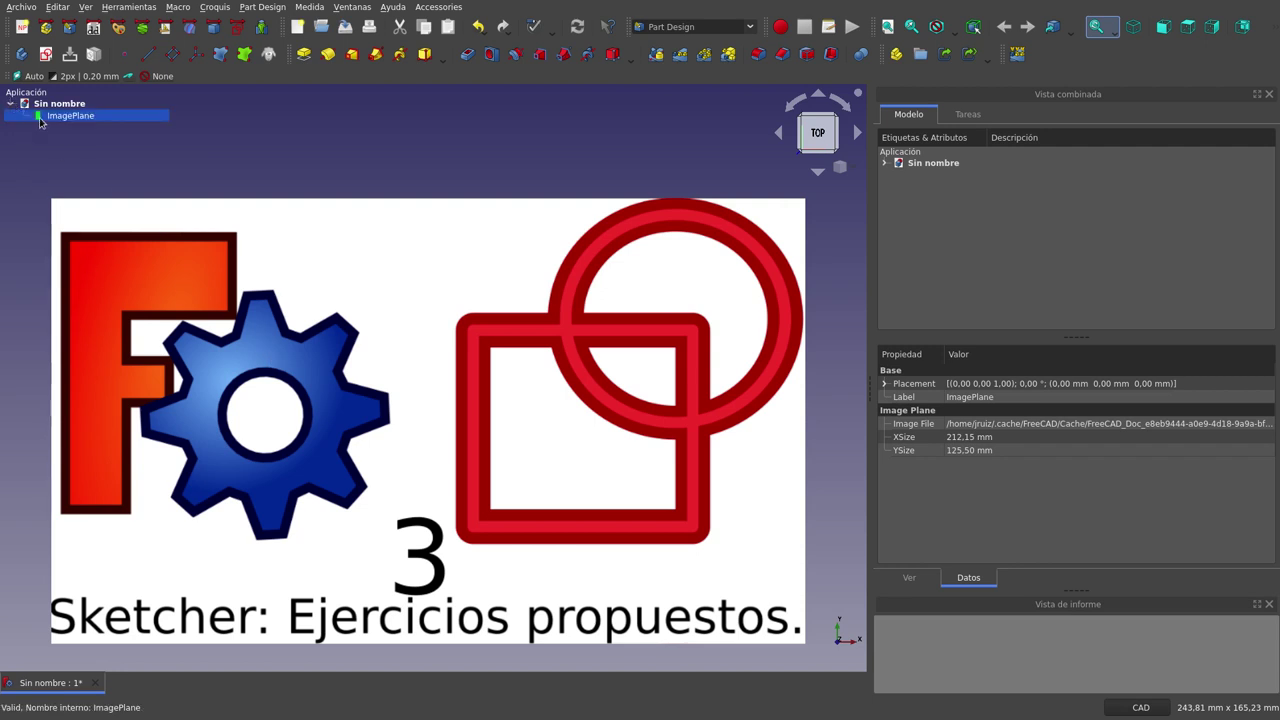
{"action": "left_click", "coordinate": [38, 116]}
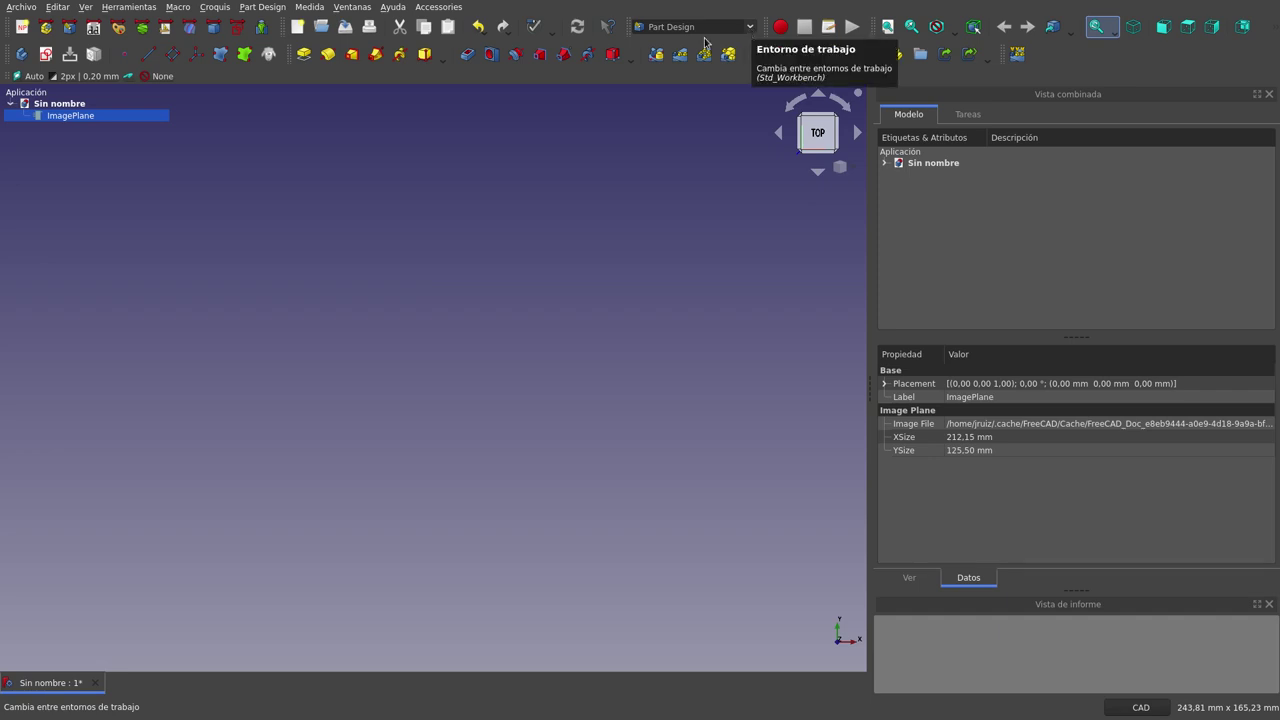
In DynamicData, create the dd container and add a Float property Largo set to 200.
{"action": "left_click", "coordinate": [93, 28]}
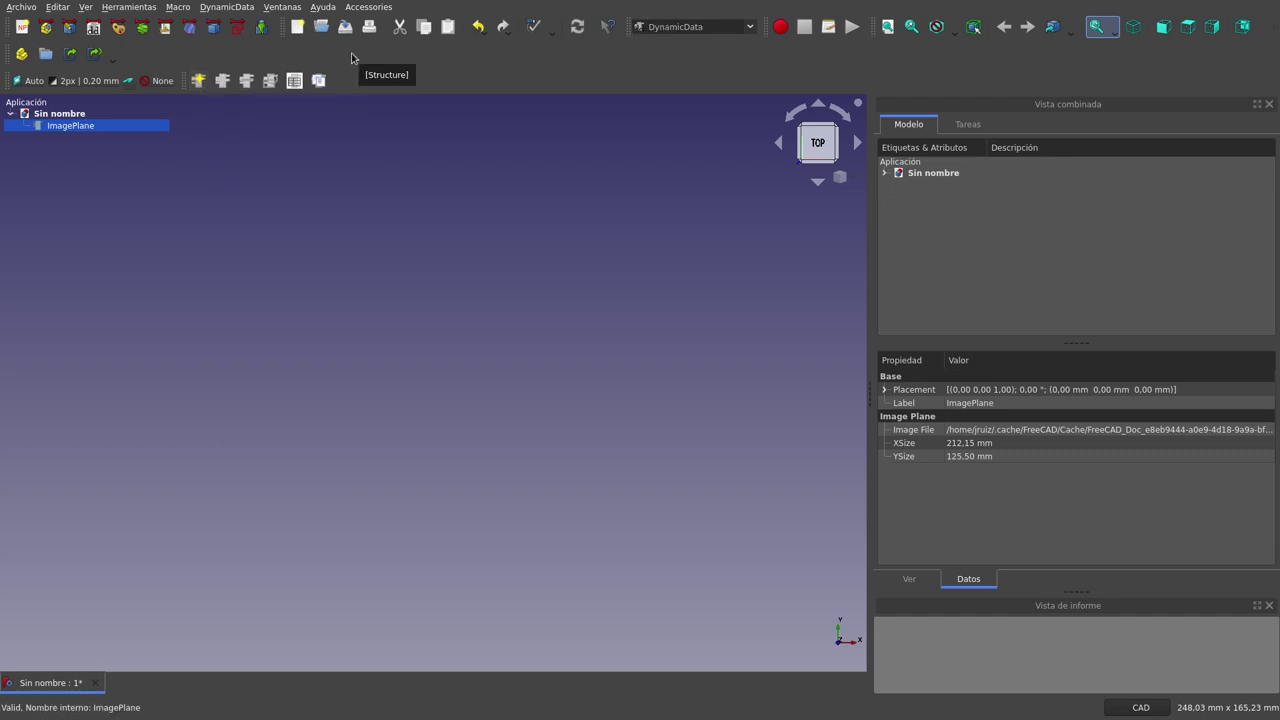
{"action": "left_click", "coordinate": [198, 80]}
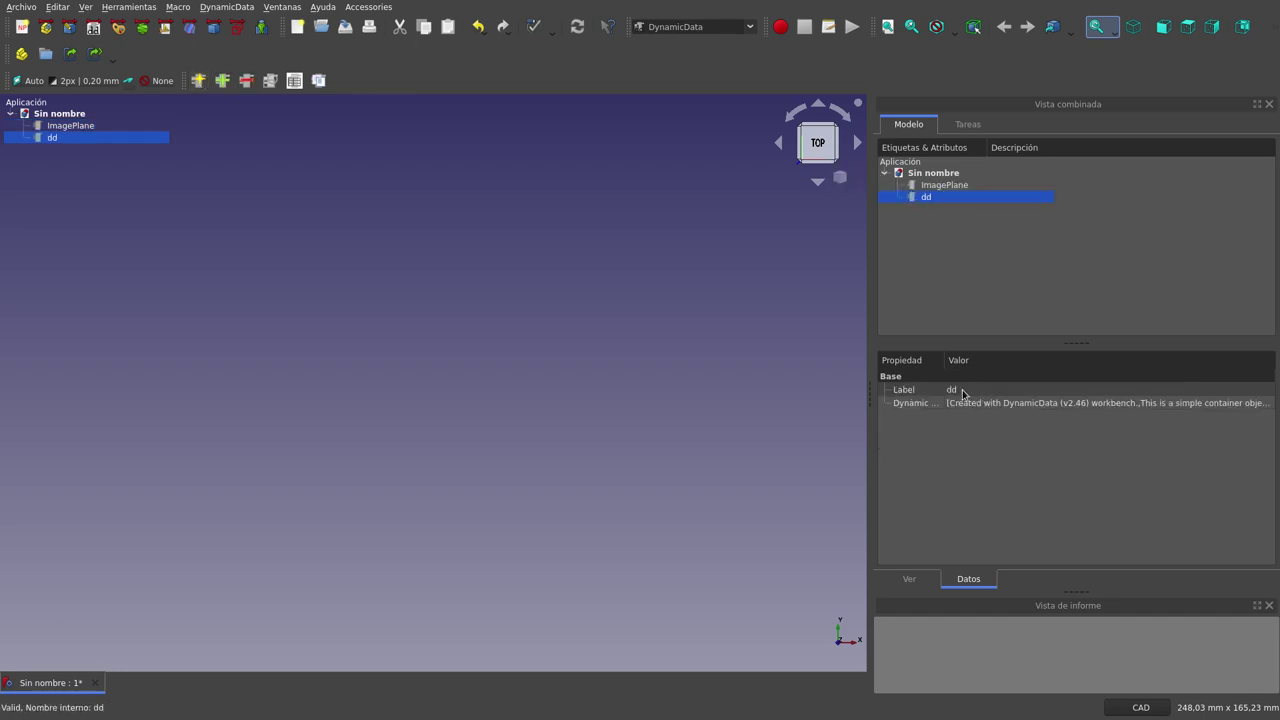
{"action": "left_click", "coordinate": [222, 84]}
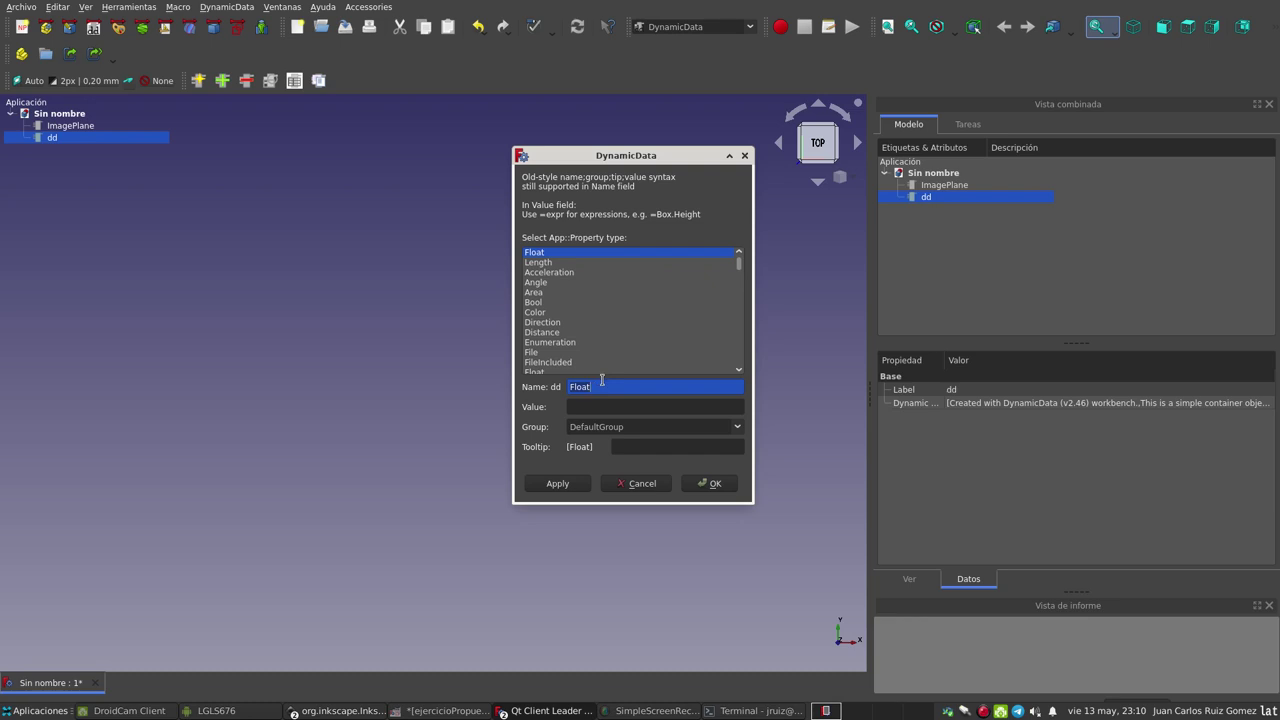
{"action": "type", "text": "Largo"}
{"action": "left_click", "coordinate": [604, 410]}
{"action": "type", "text": "200"}
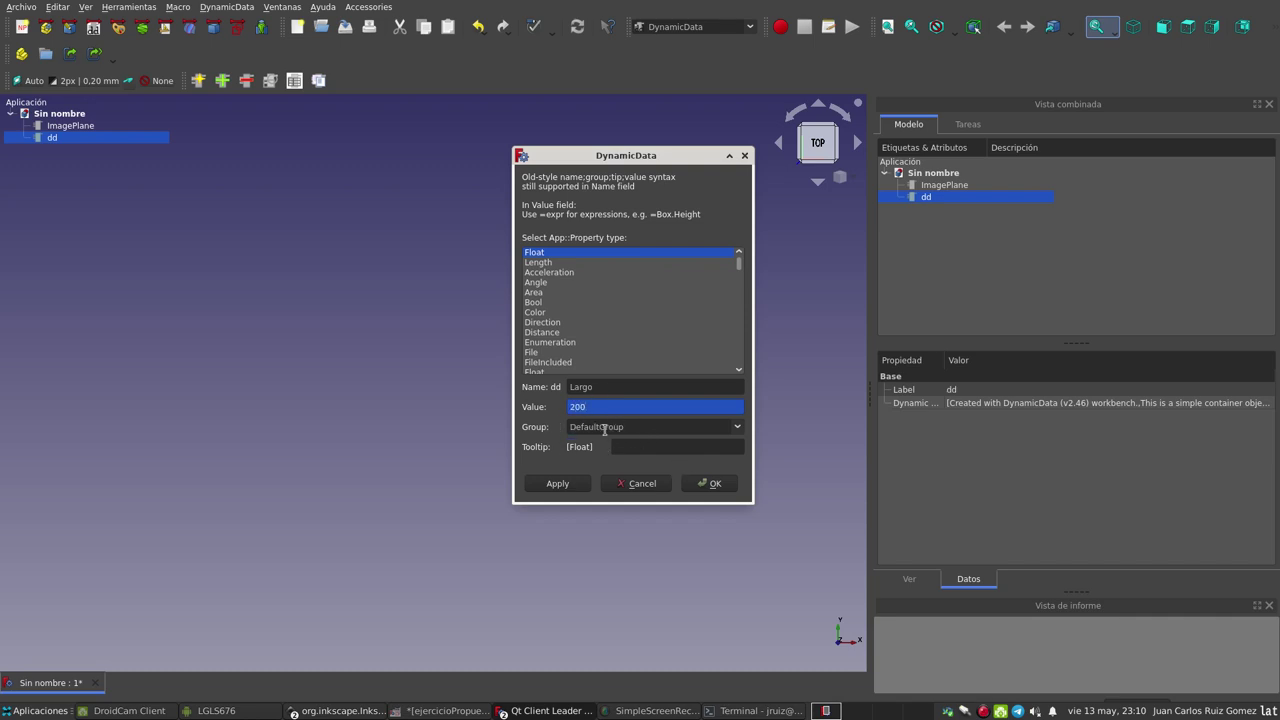
{"action": "left_click", "coordinate": [714, 485]}
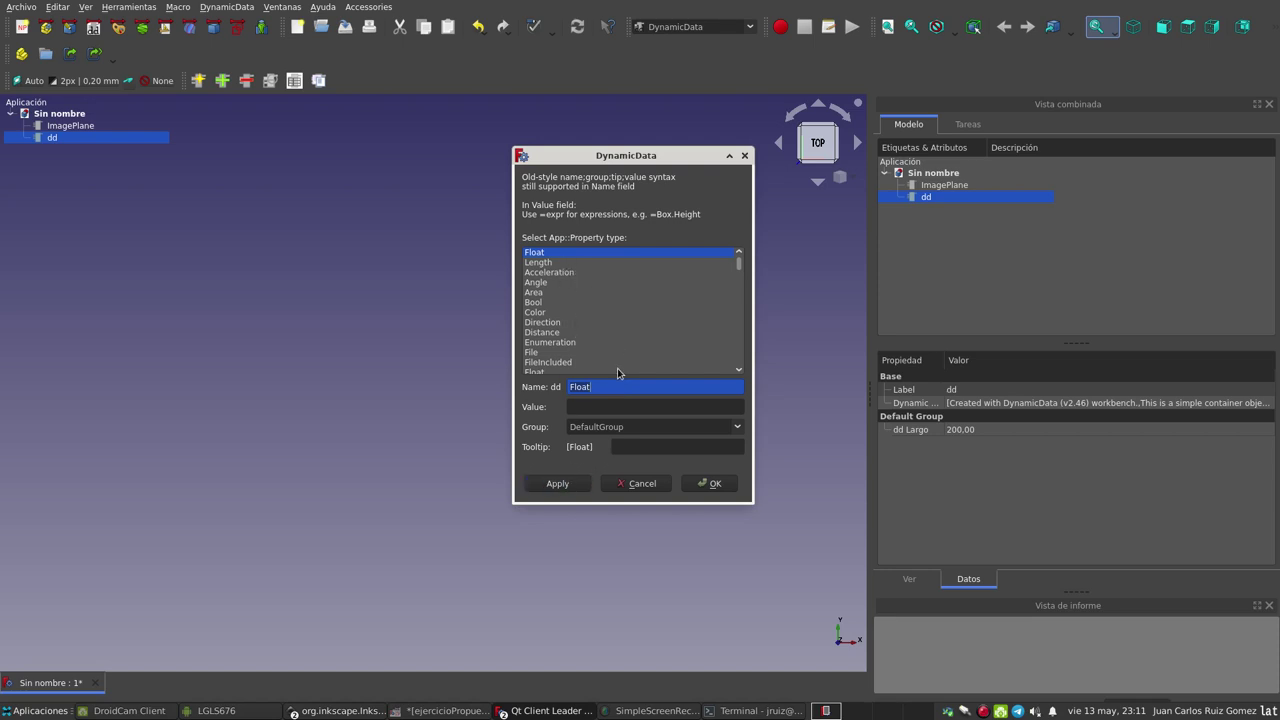
Add a second Float property Alto with value 50 to dd.
{"action": "key", "text": "BackSpace"}
{"action": "type", "text": "Alto"}
{"action": "left_click", "coordinate": [602, 403]}
{"action": "type", "text": "50"}
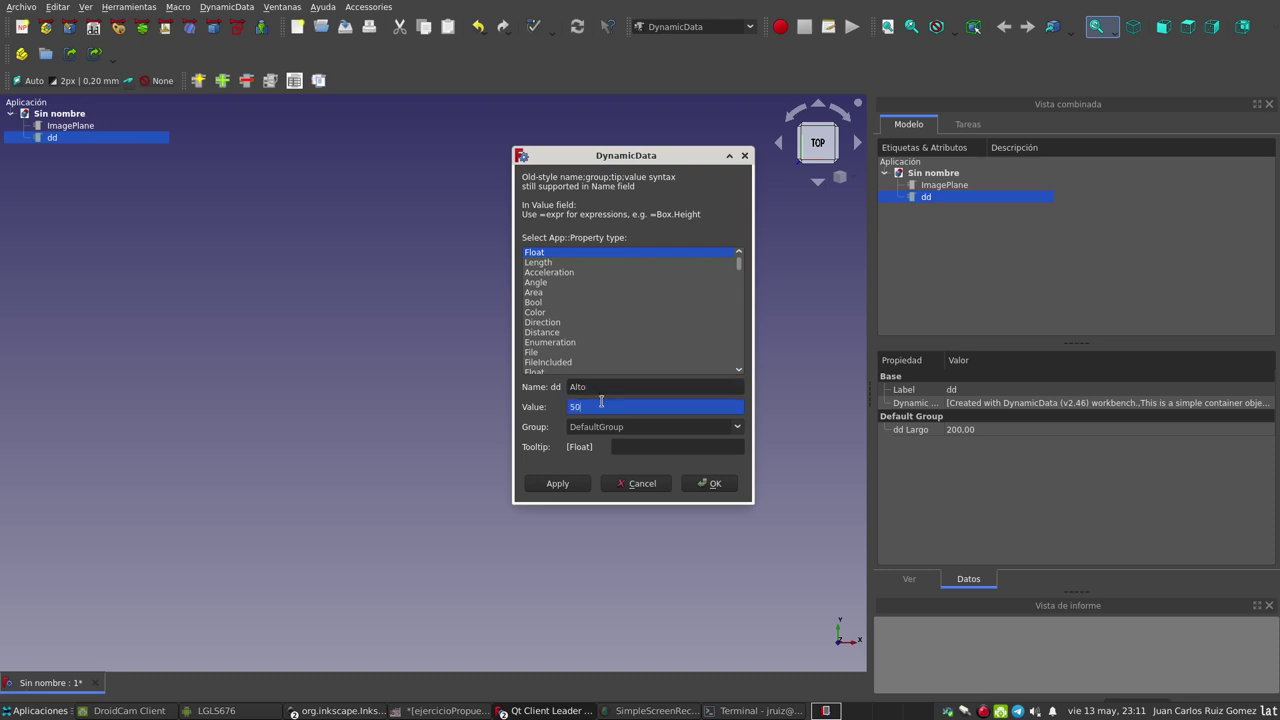
{"action": "left_click", "coordinate": [695, 486]}
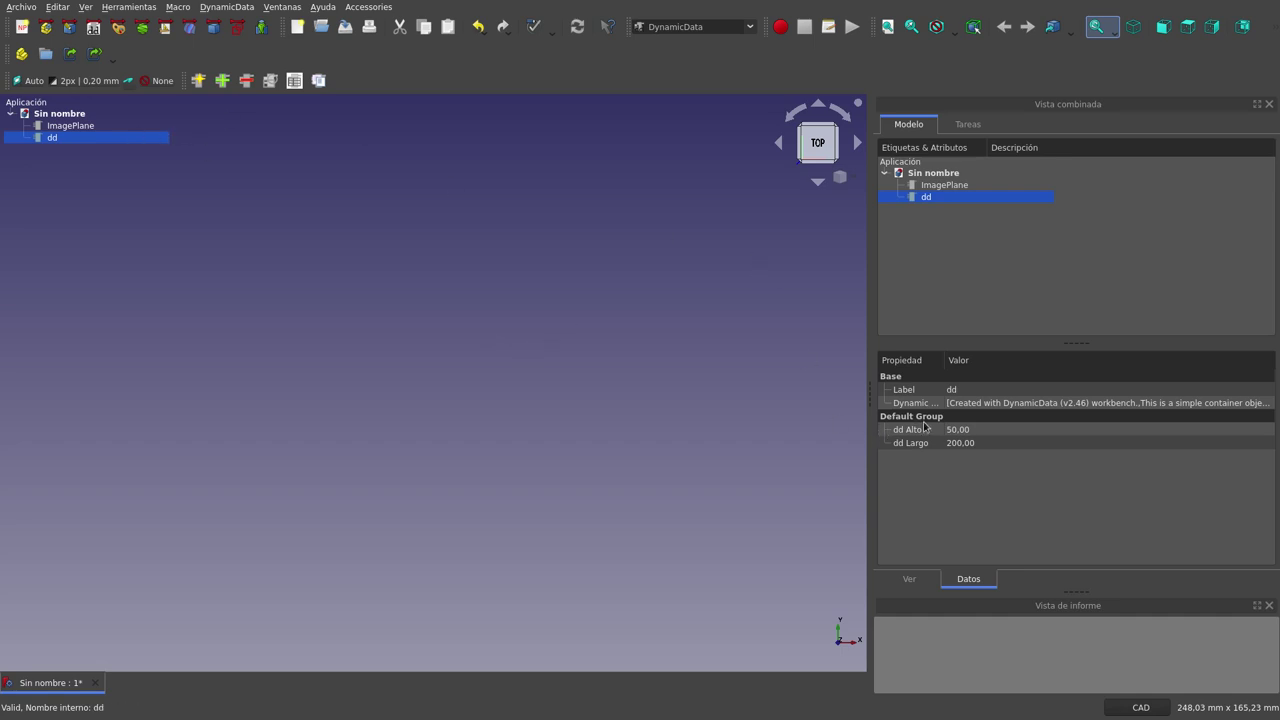
Widen the property name column and switch to the Sketcher workbench.
{"action": "mouse_move", "coordinate": [944, 362]}
{"action": "left_mouse_down"}
{"action": "mouse_move", "coordinate": [967, 362]}
{"action": "mouse_move", "coordinate": [946, 362]}
{"action": "left_mouse_up"}
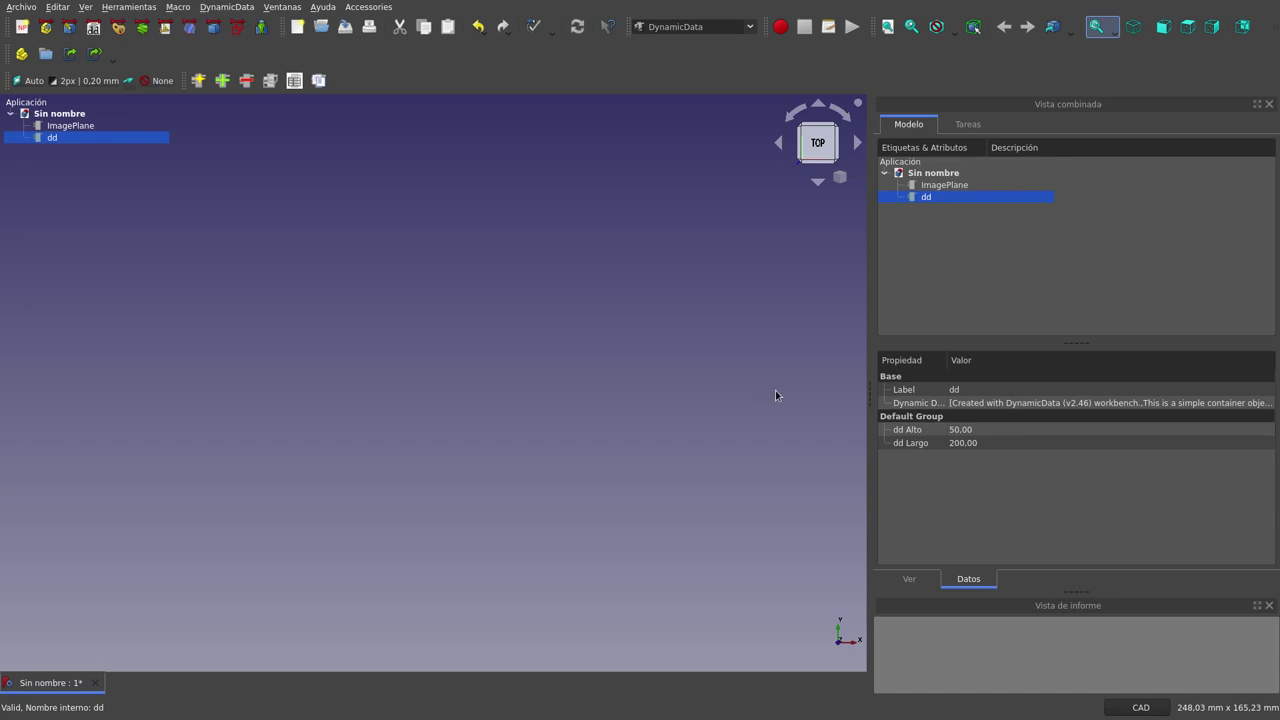
{"action": "left_click", "coordinate": [750, 29]}
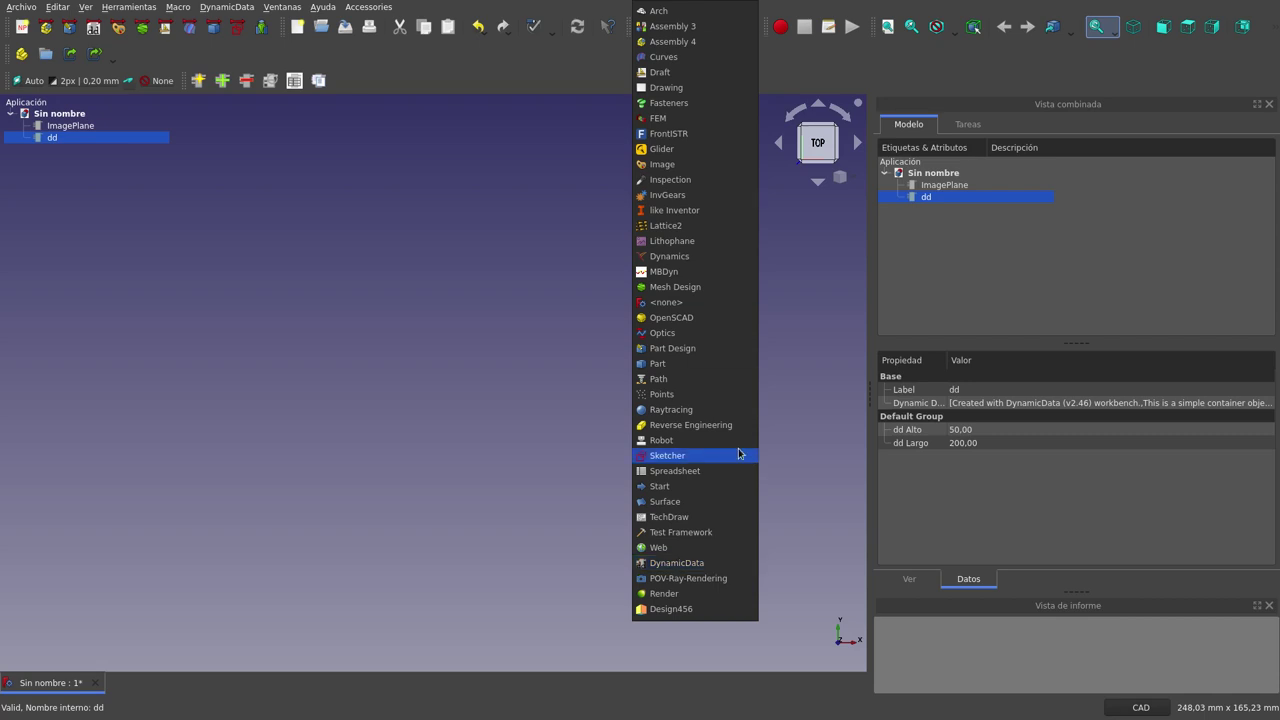
{"action": "left_click", "coordinate": [463, 117]}
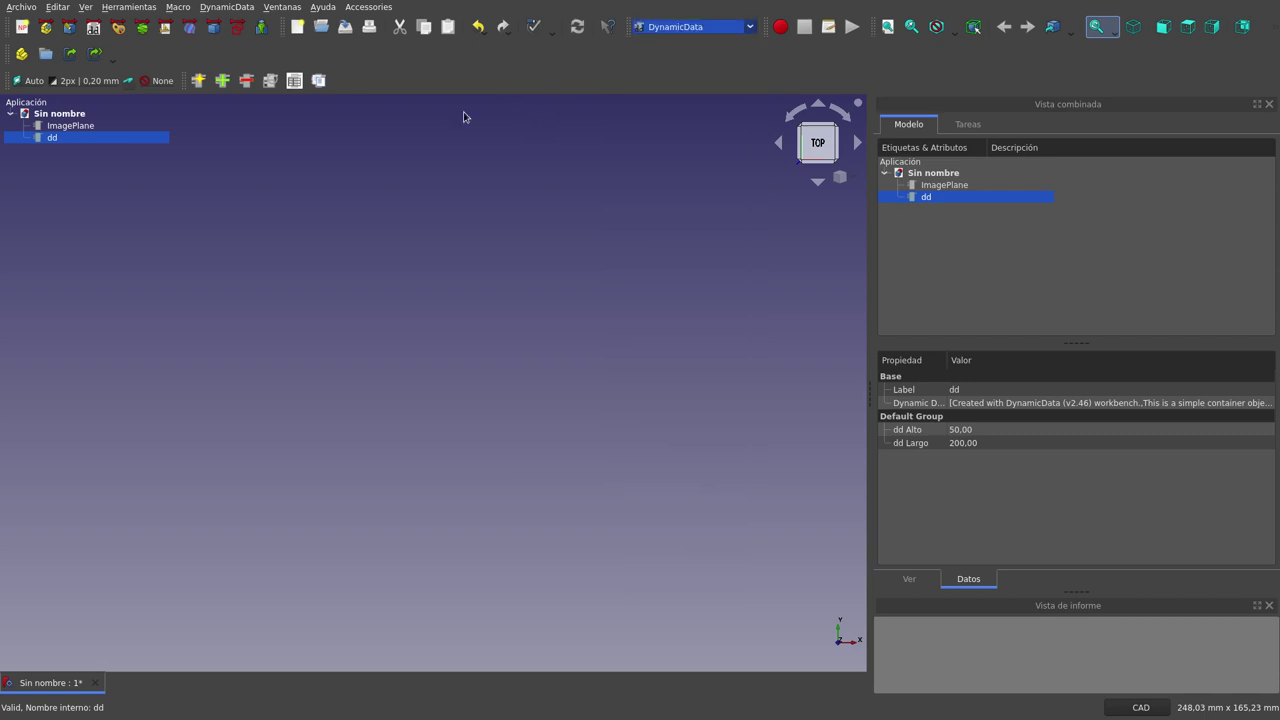
{"action": "left_click", "coordinate": [237, 27]}
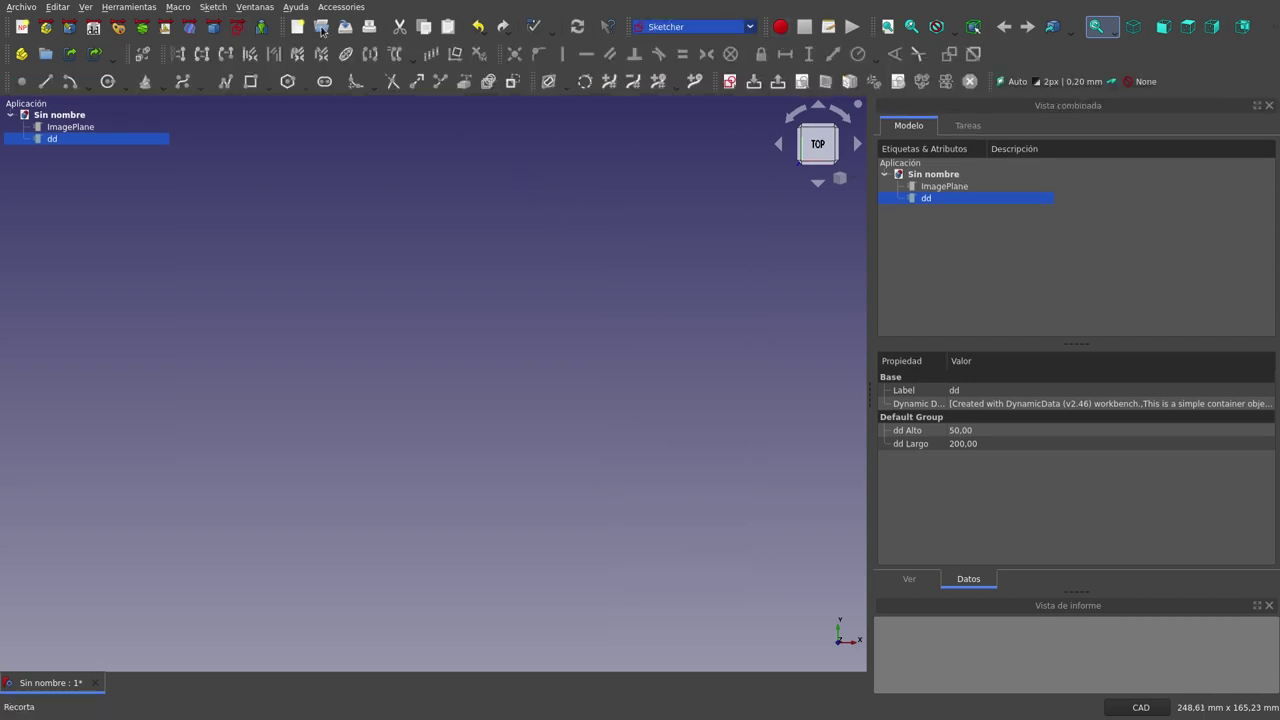
Create a new unattached sketch oriented on the XY plane.
{"action": "left_click", "coordinate": [731, 86]}
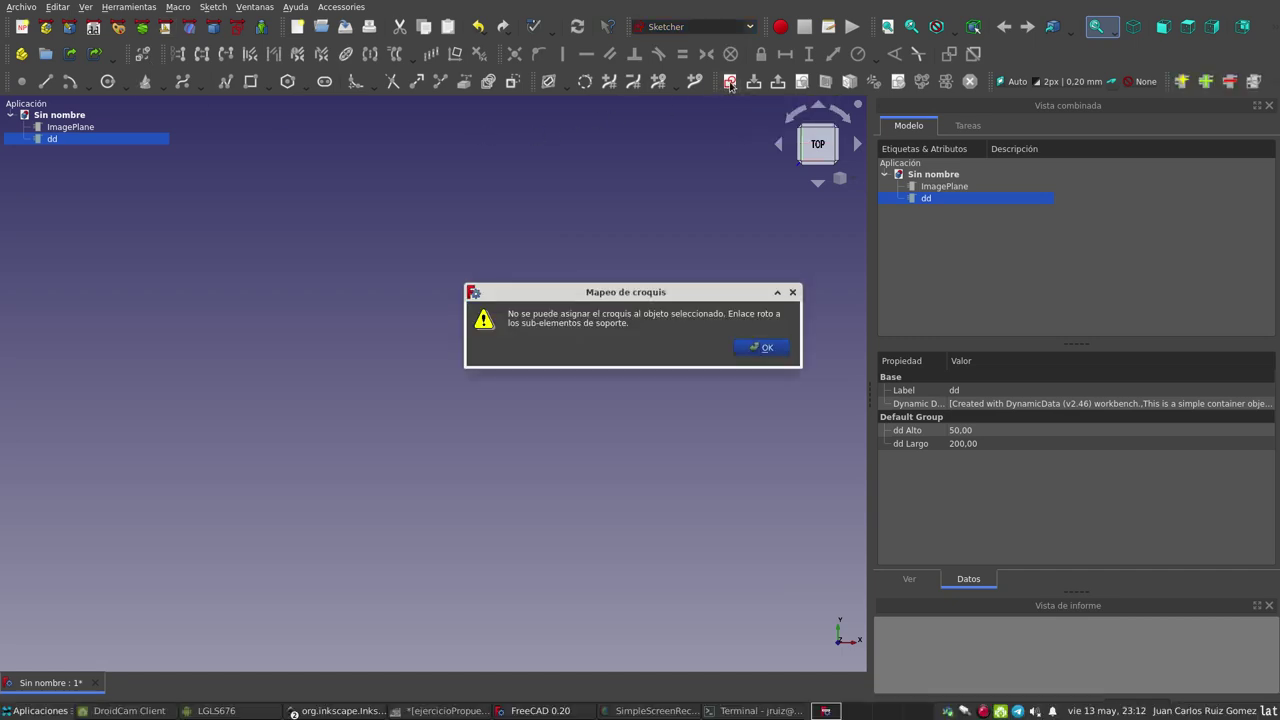
{"action": "left_click", "coordinate": [765, 347]}
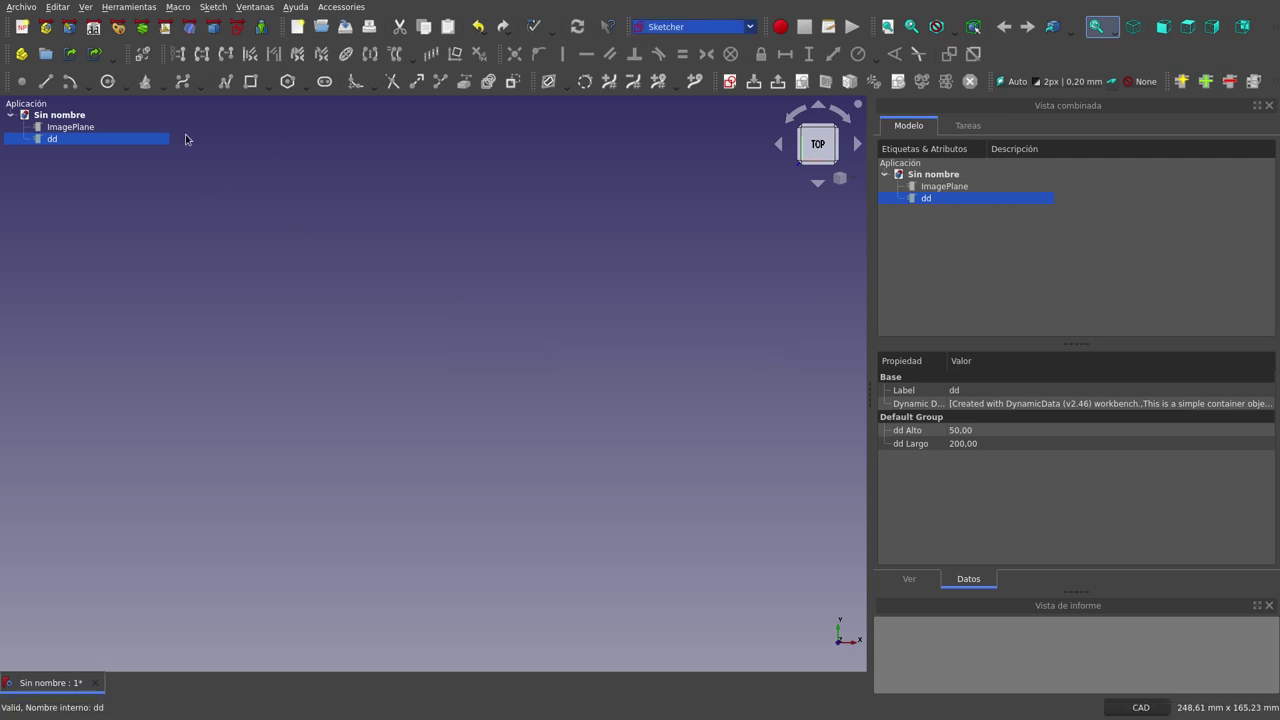
{"action": "left_click", "coordinate": [57, 116]}
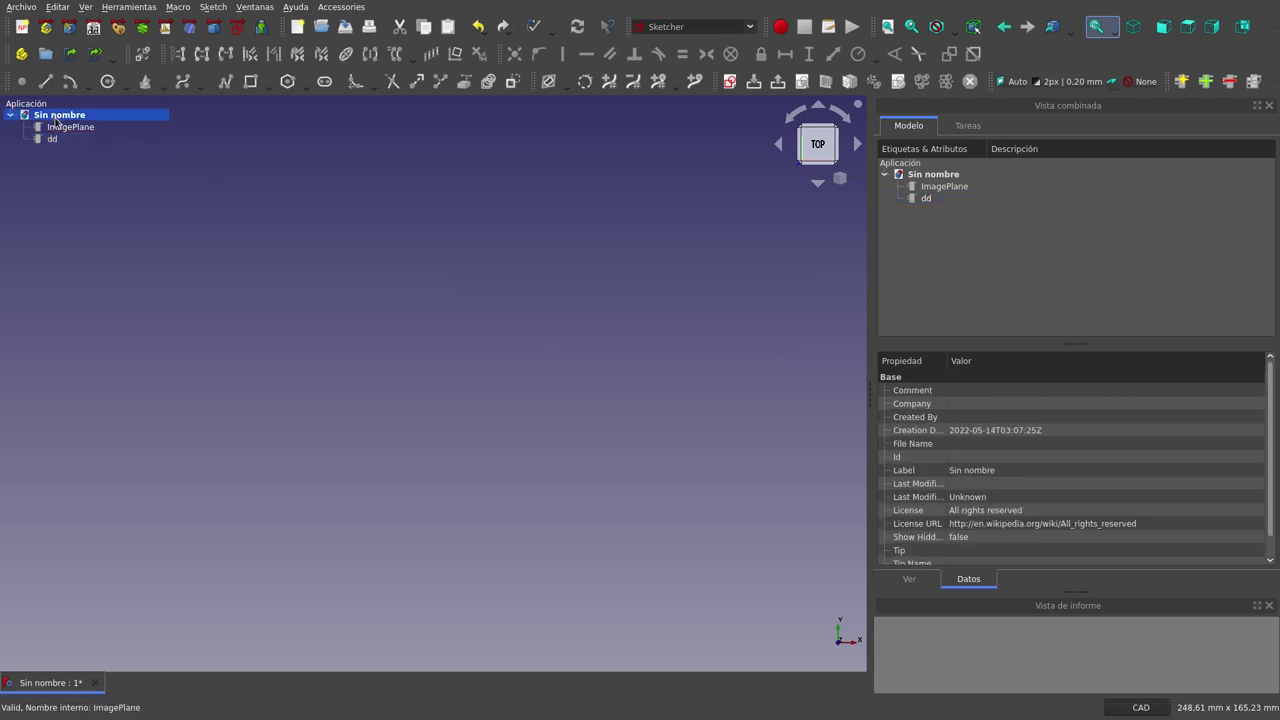
{"action": "left_click", "coordinate": [731, 82]}
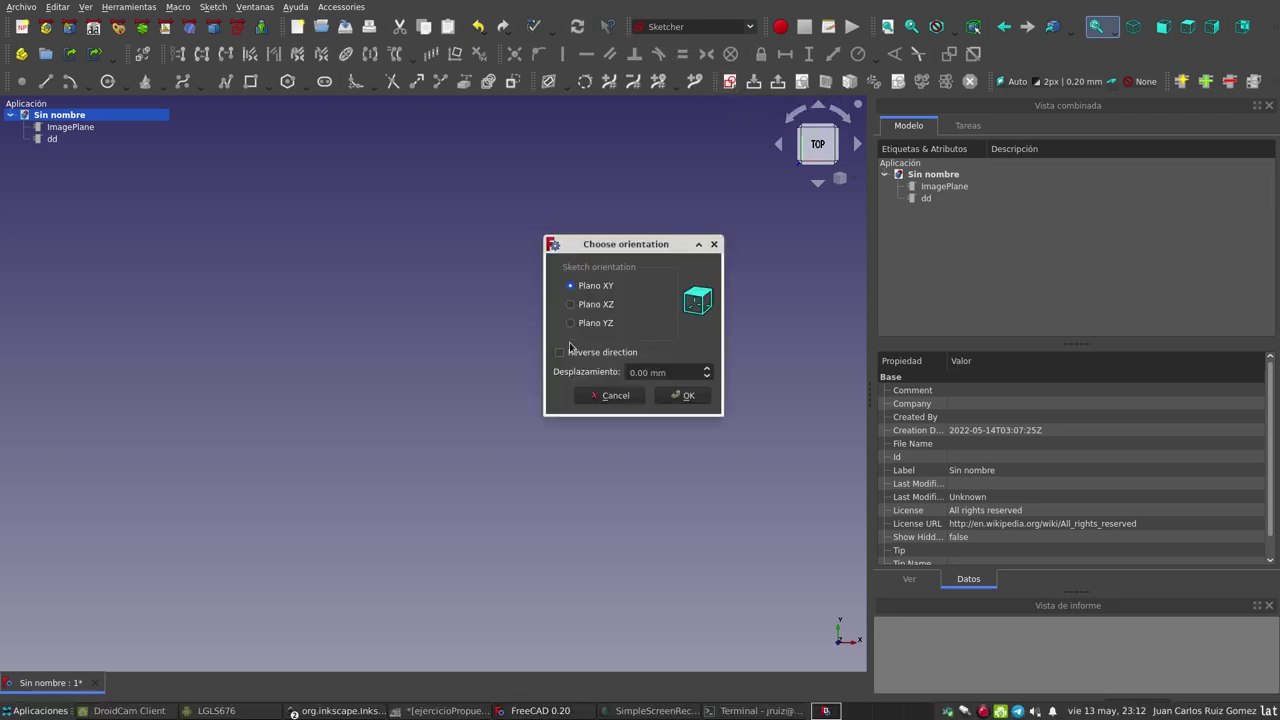
{"action": "left_click", "coordinate": [695, 394]}
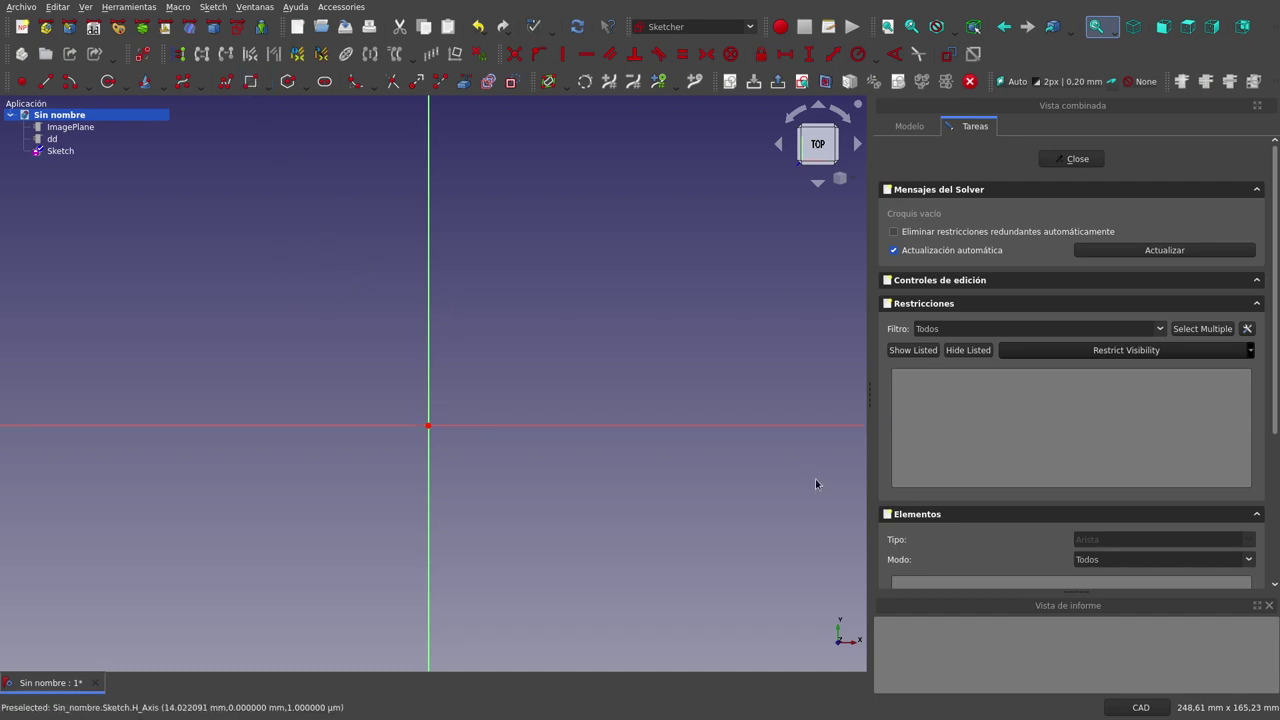
Draw a rectangle from the sketch origin up and to the right.
{"action": "left_click", "coordinate": [249, 89]}
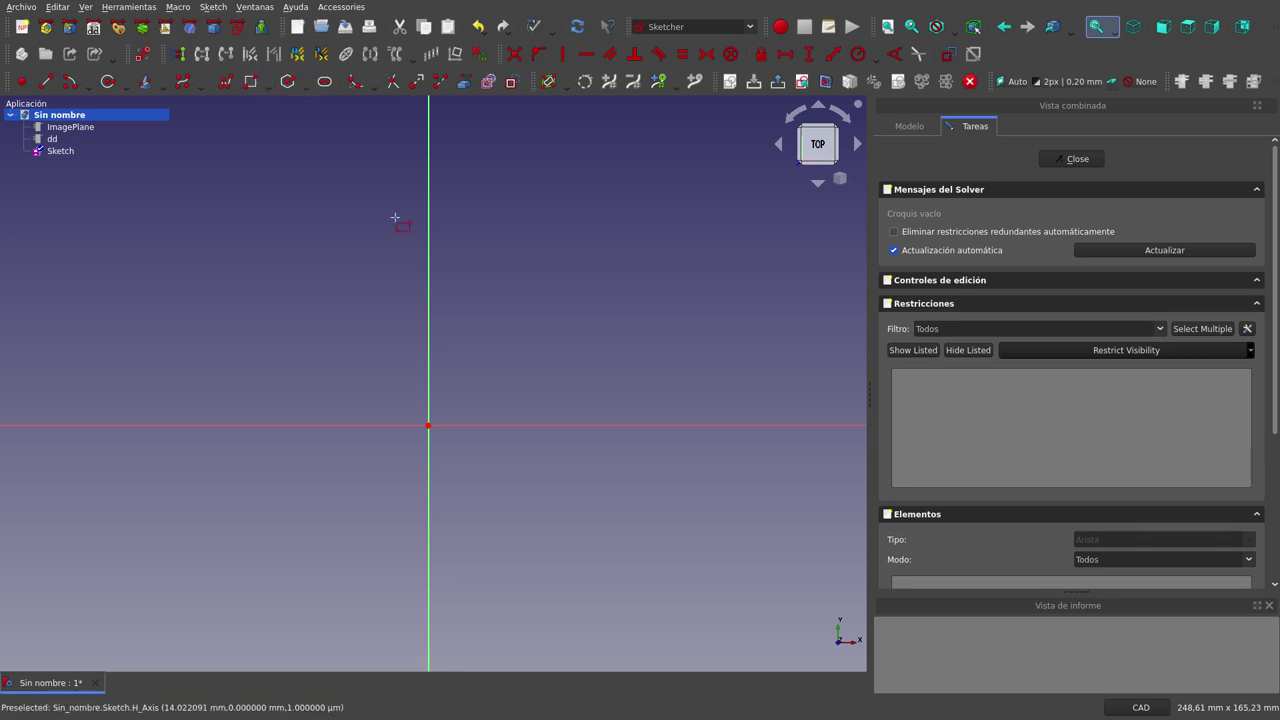
{"action": "left_click", "coordinate": [429, 425]}
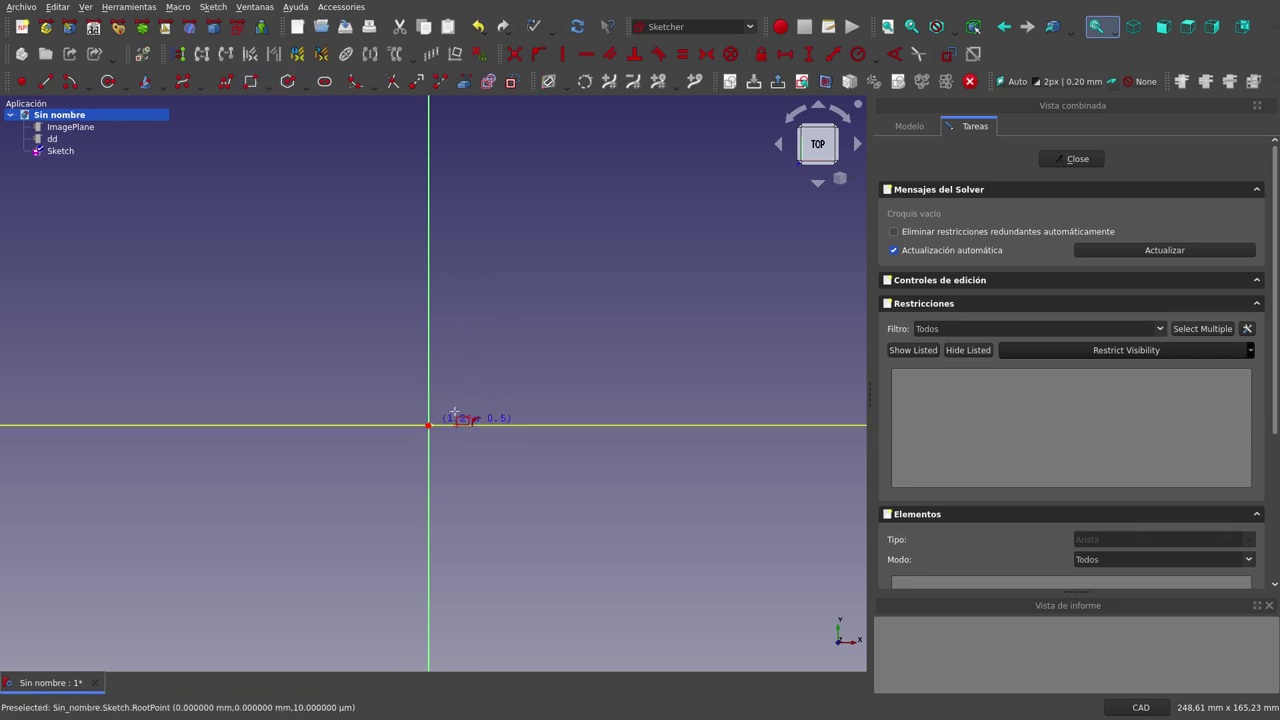
{"action": "left_click", "coordinate": [750, 313]}
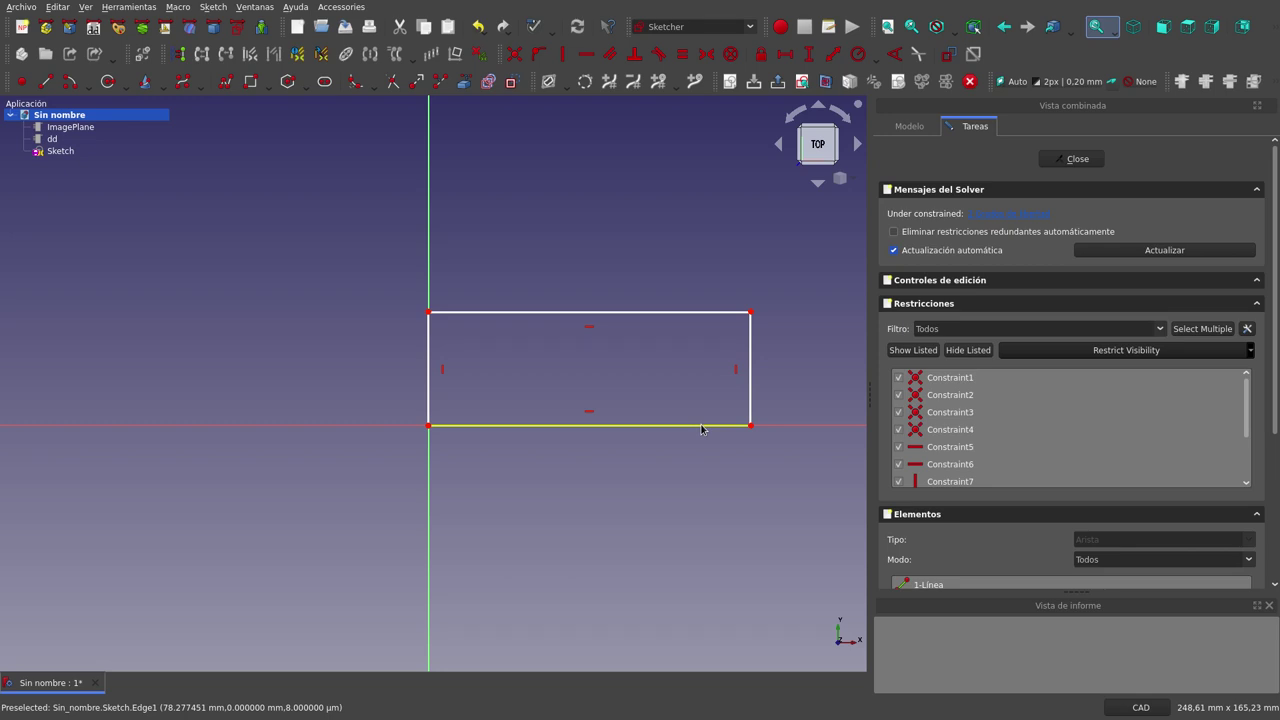
Constrain the bottom edge's horizontal length with the formula dd.ddLargo (200 mm).
{"action": "left_click", "coordinate": [700, 428]}
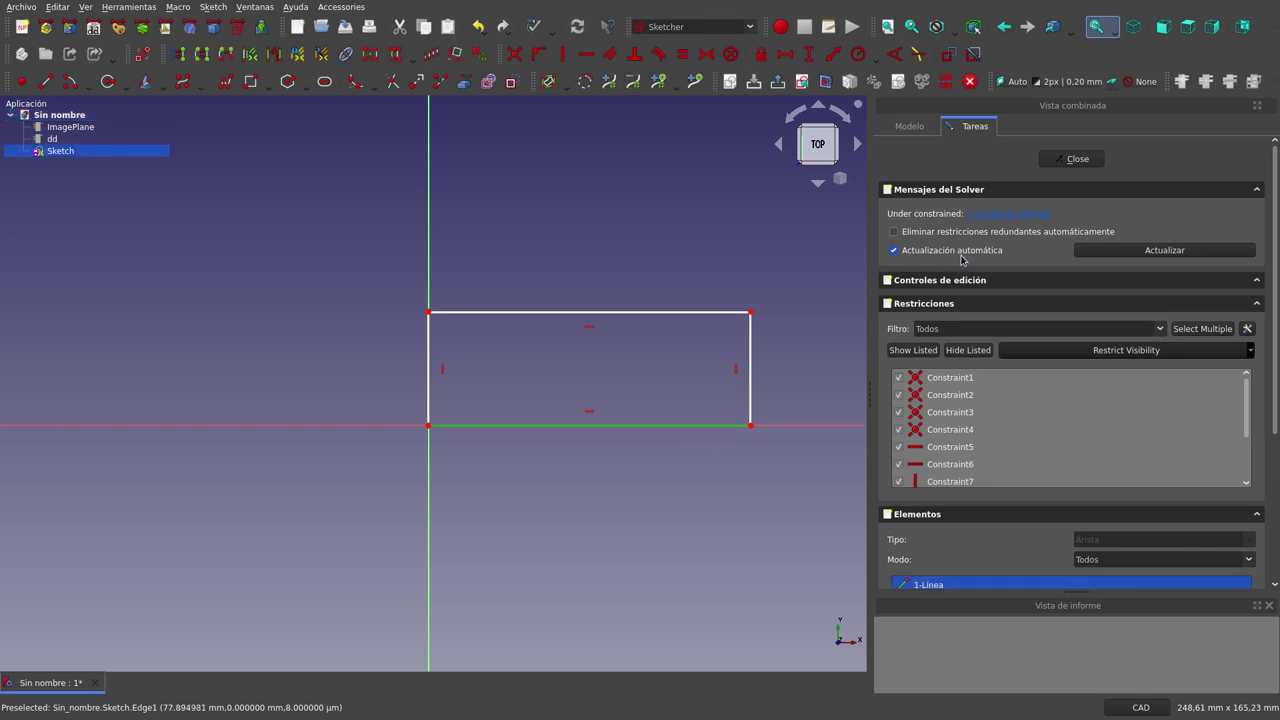
{"action": "left_click", "coordinate": [784, 54]}
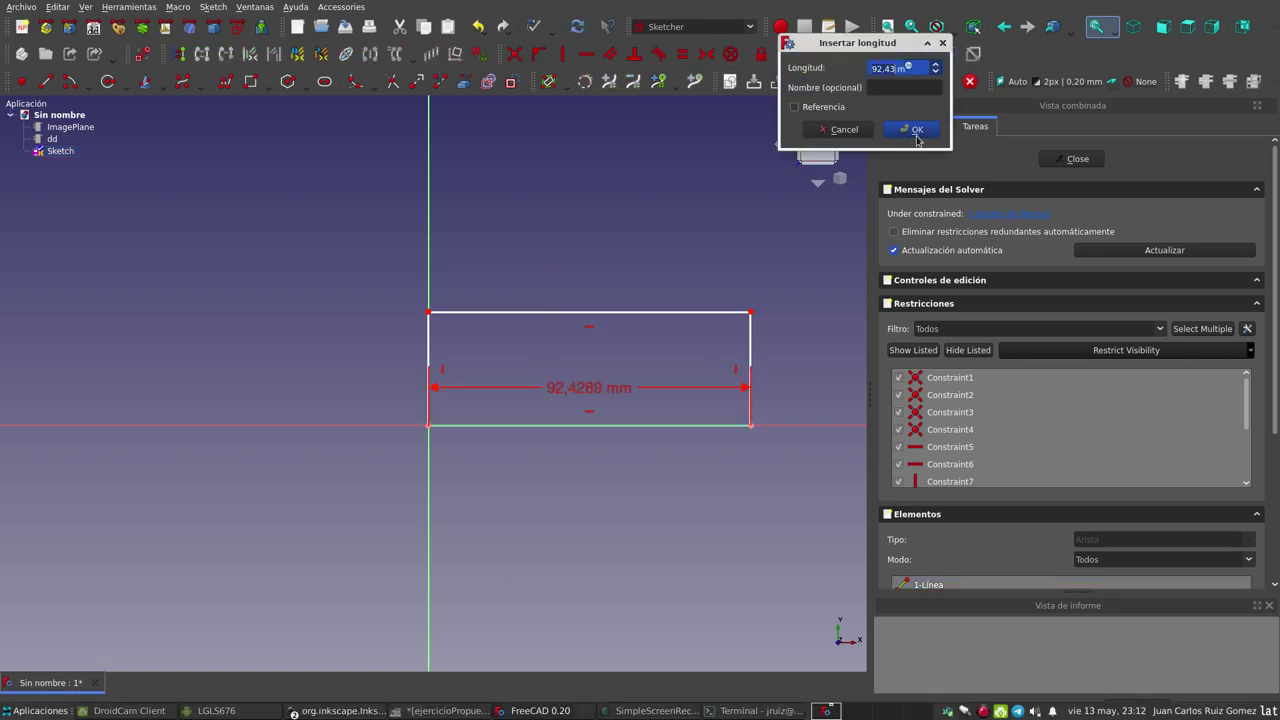
{"action": "left_click", "coordinate": [910, 67]}
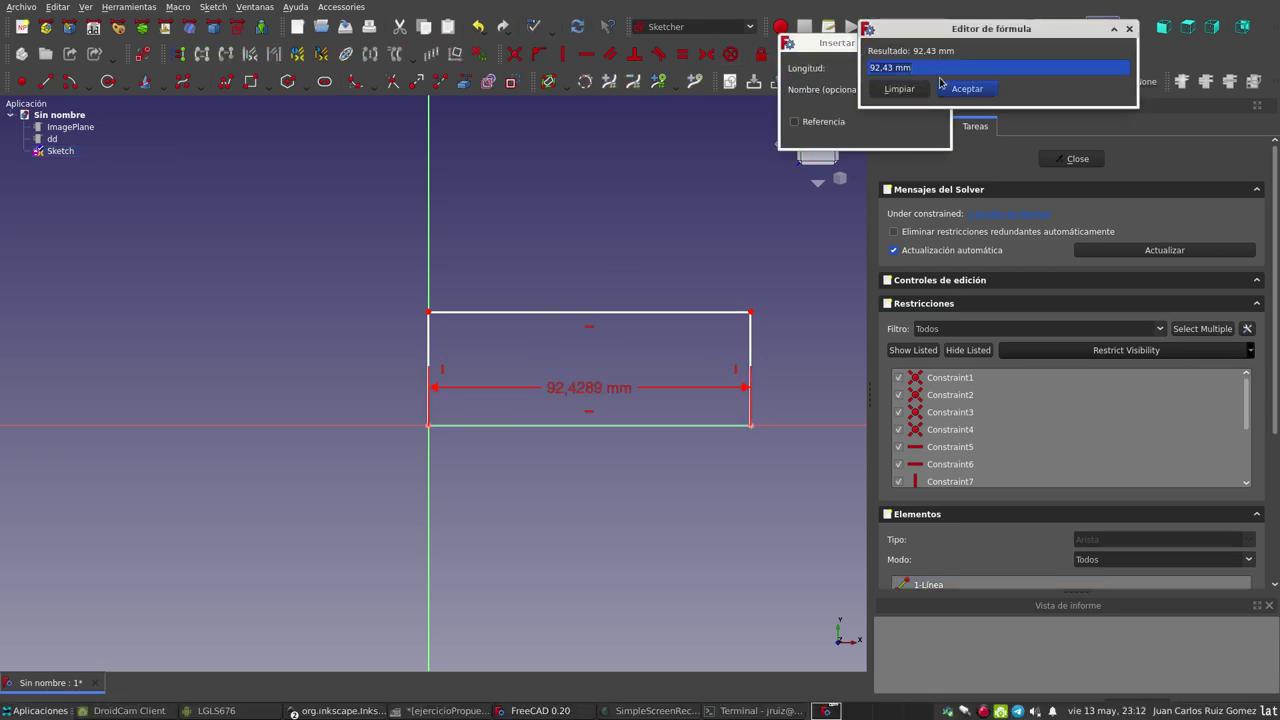
{"action": "type", "text": "dd.A"}
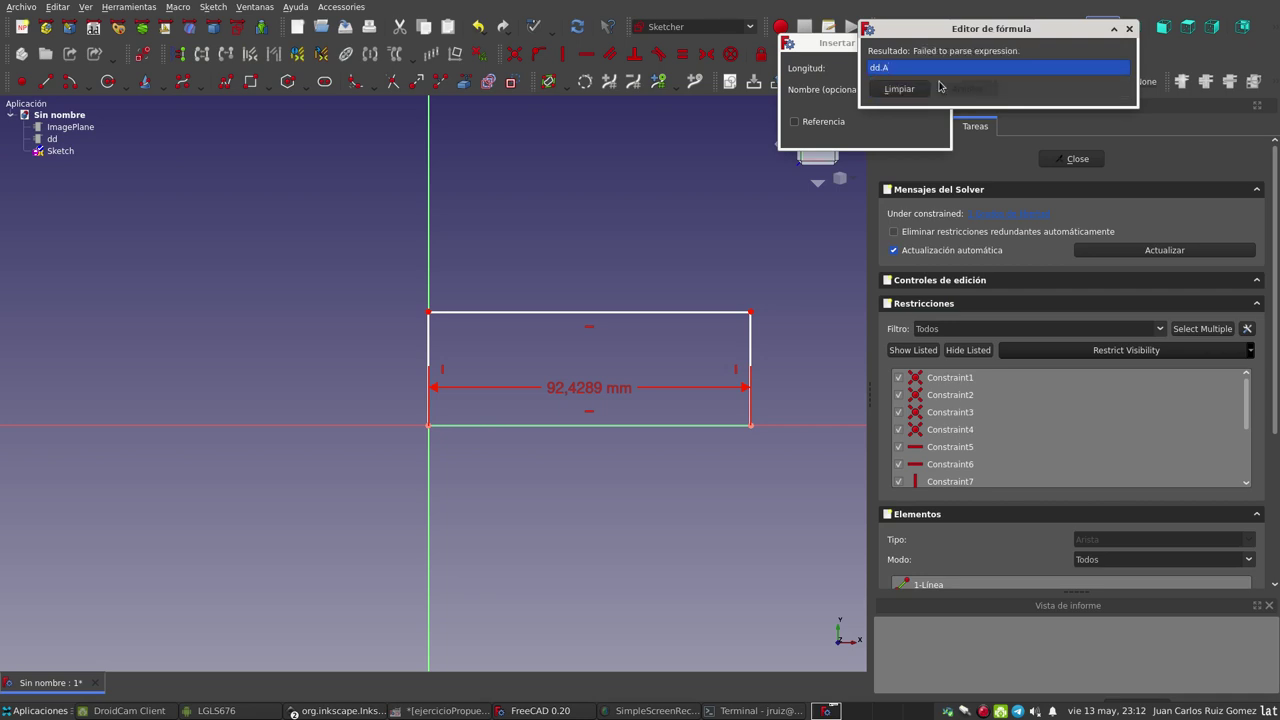
{"action": "type", "text": "n"}
{"action": "key", "text": "BackSpace"}
{"action": "key", "text": "BackSpace"}
{"action": "type", "text": "a"}
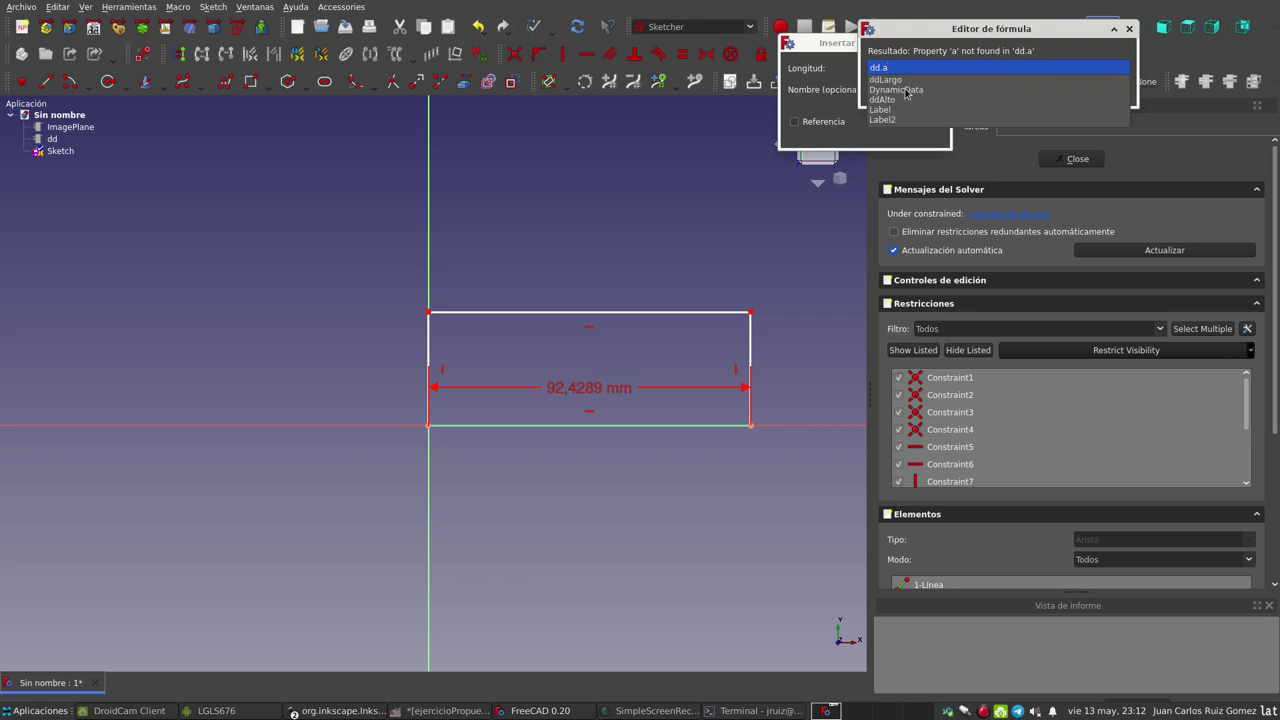
{"action": "left_click", "coordinate": [900, 80]}
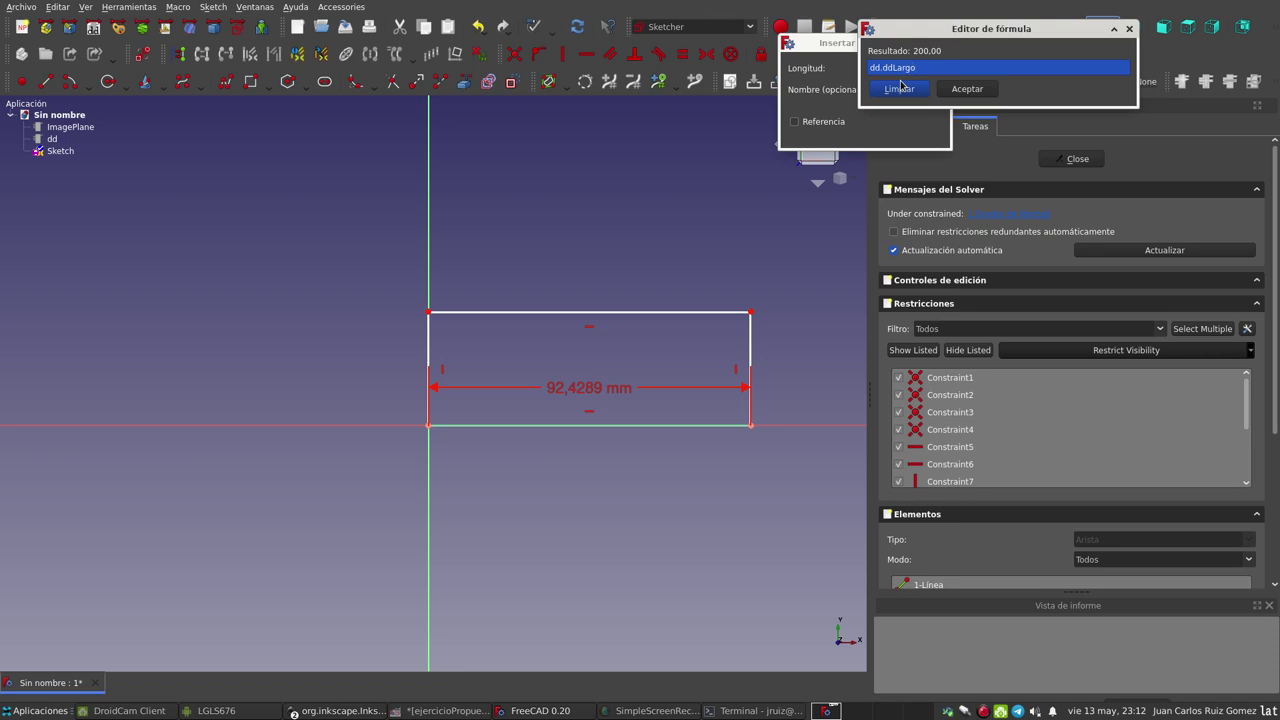
{"action": "left_click", "coordinate": [967, 90]}
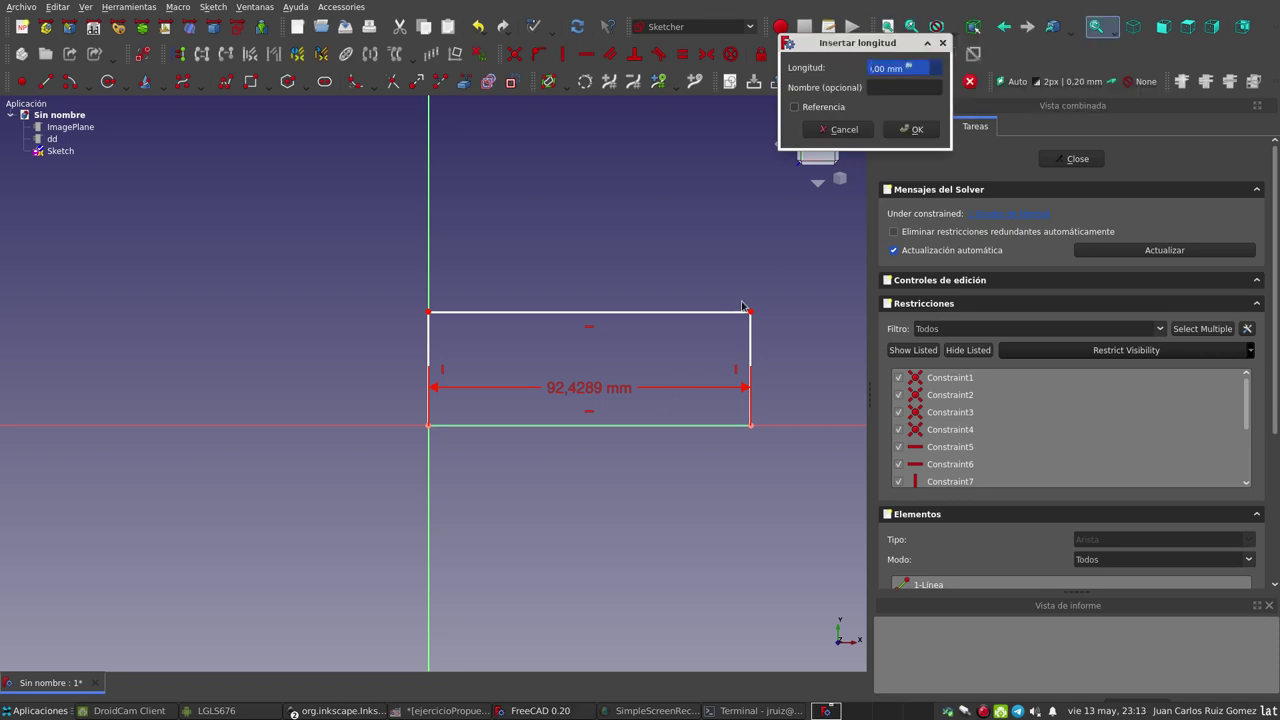
{"action": "left_click", "coordinate": [910, 130]}
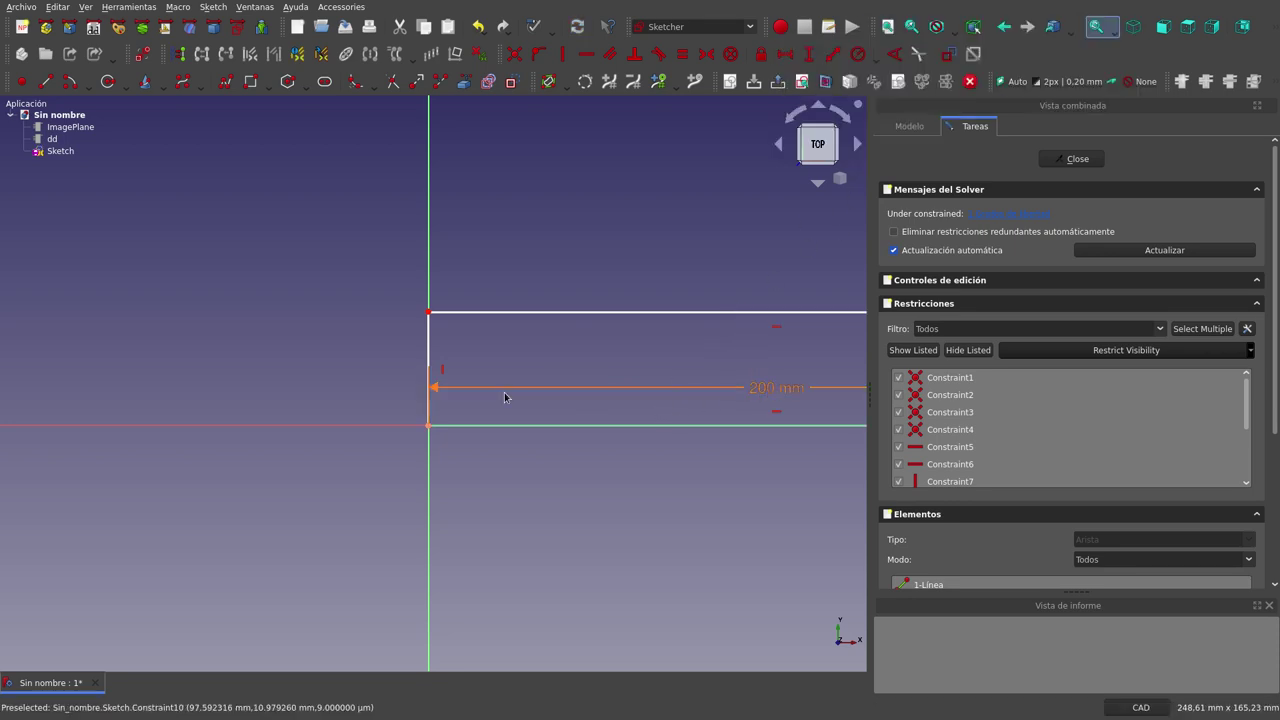
Move the 200 mm dimension below the rectangle.
{"action": "scroll", "coordinate": [508, 397], "scroll_direction": "down", "scroll_amount": 3}
{"action": "scroll", "coordinate": [536, 311], "scroll_direction": "up", "scroll_amount": 2}
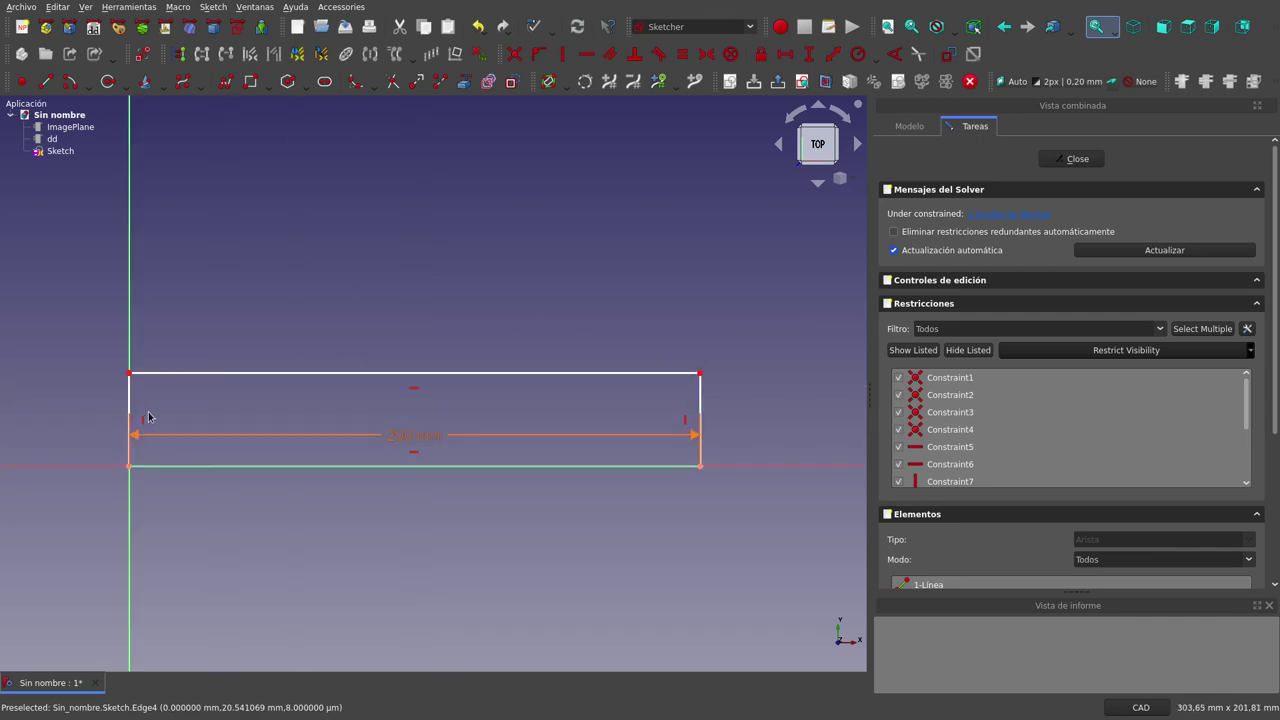
{"action": "scroll", "coordinate": [452, 357], "scroll_direction": "down", "scroll_amount": 1}
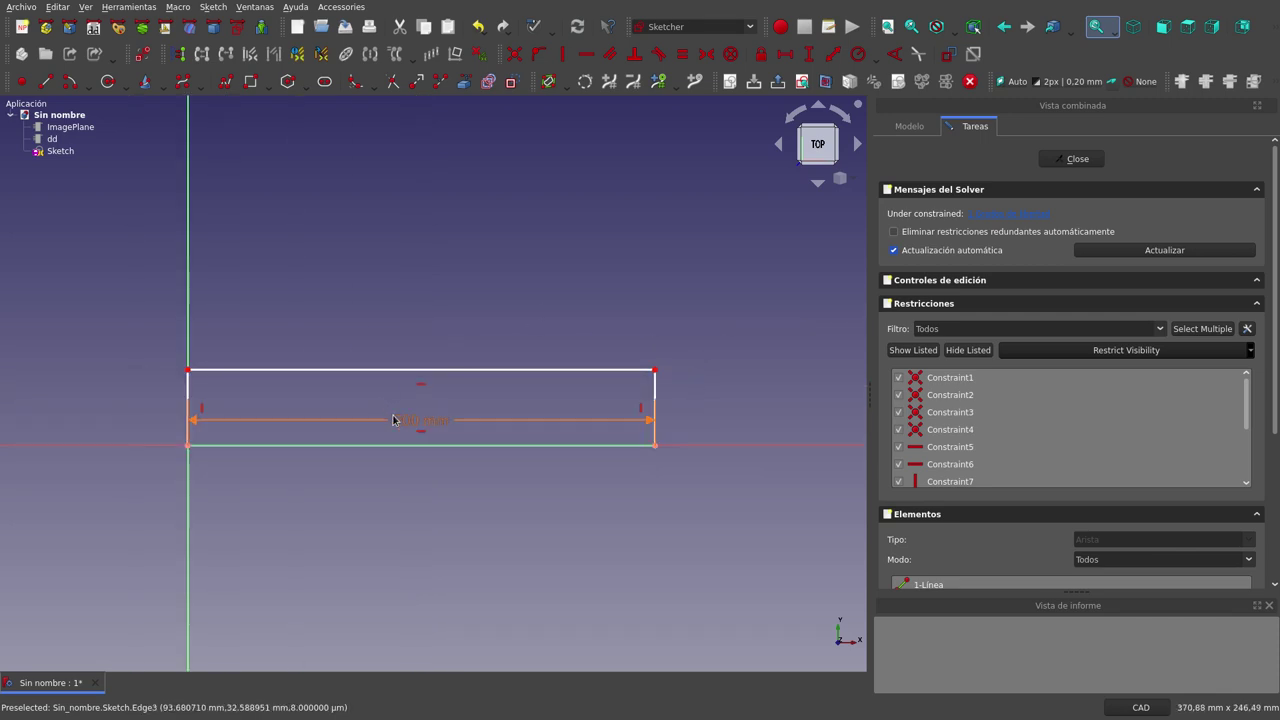
{"action": "left_click_drag", "start_coordinate": [394, 420], "coordinate": [386, 553]}
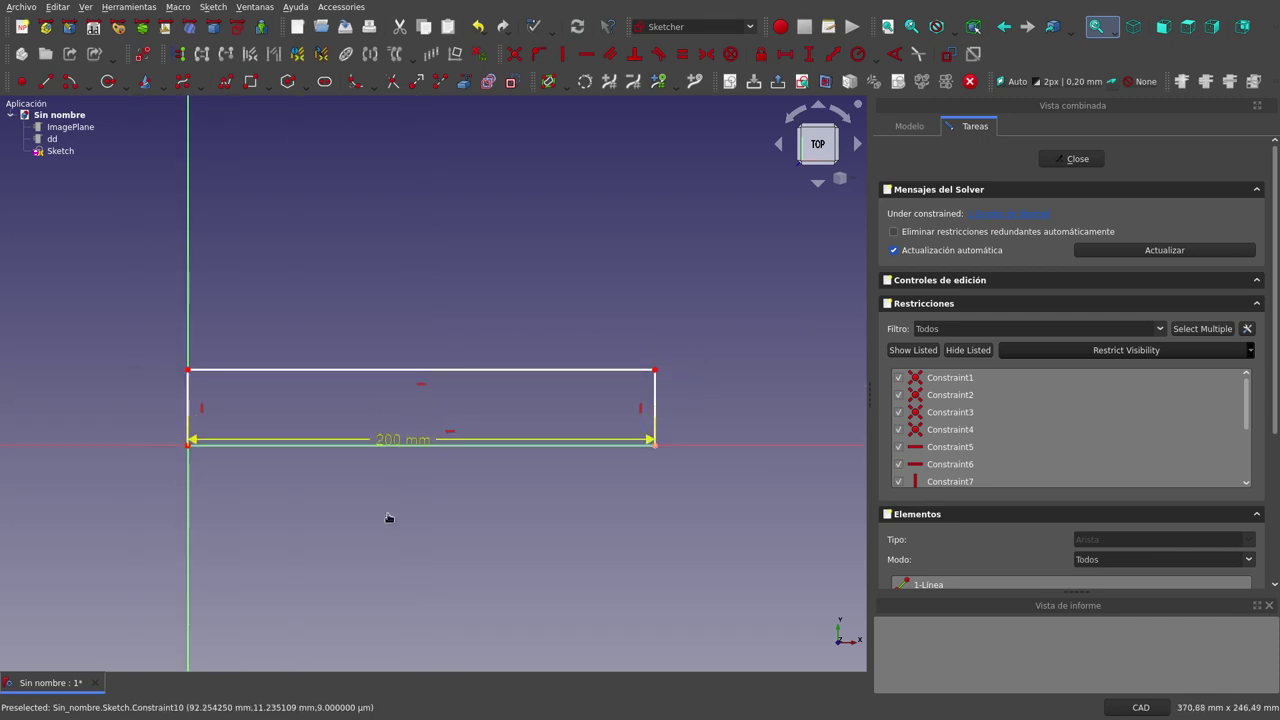
Constrain the left edge height to dd.ddAlto (50 mm) and make the right edge construction geometry.
{"action": "left_click", "coordinate": [190, 405]}
{"action": "left_click", "coordinate": [805, 58]}
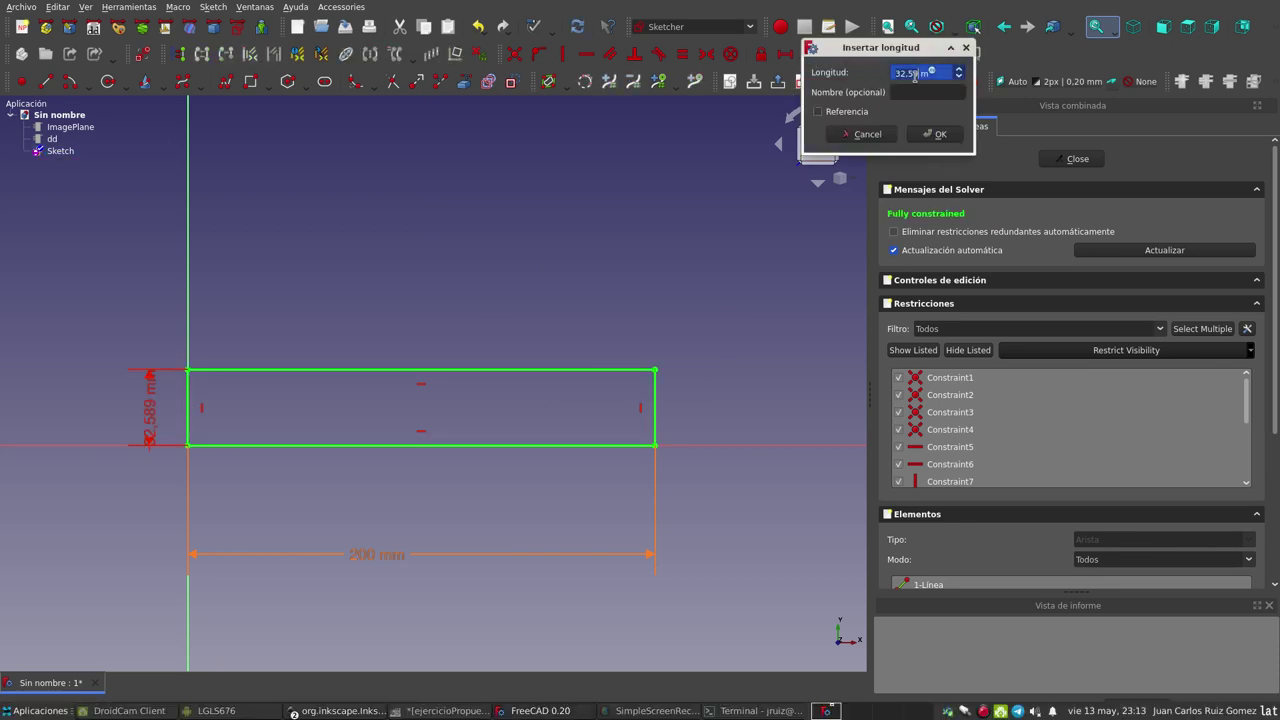
{"action": "left_click", "coordinate": [930, 70]}
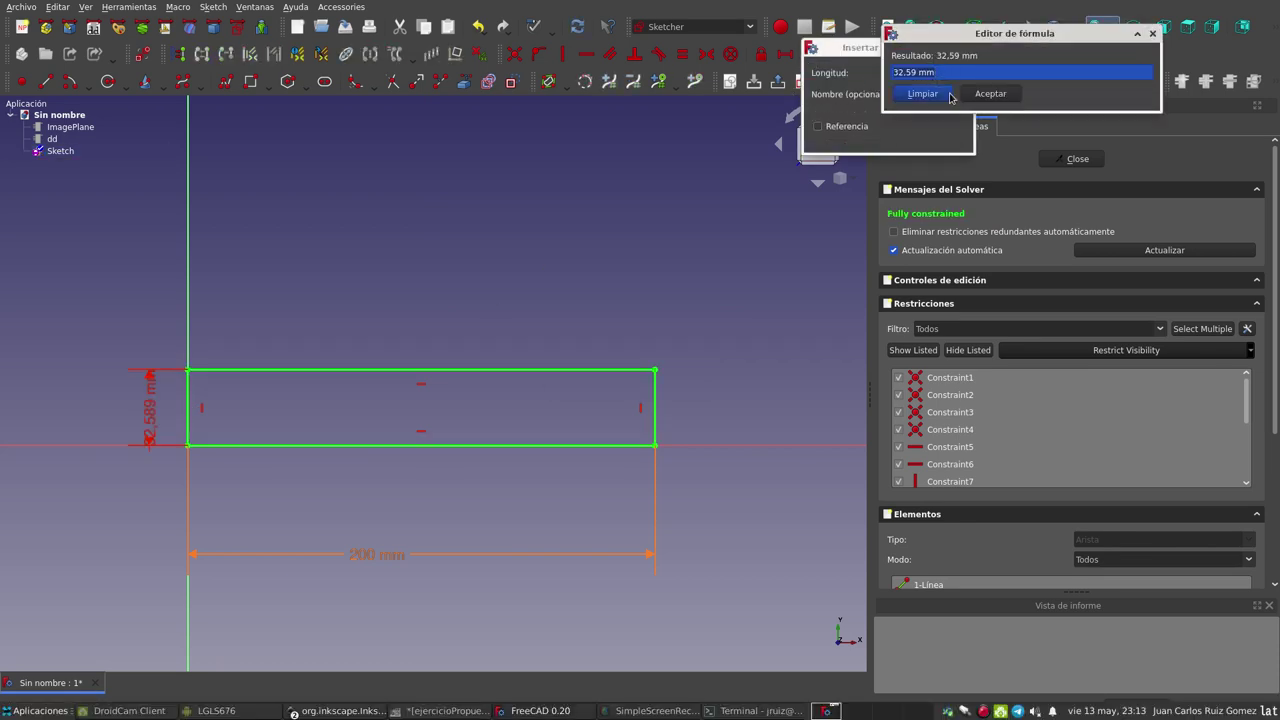
{"action": "type", "text": "dd."}
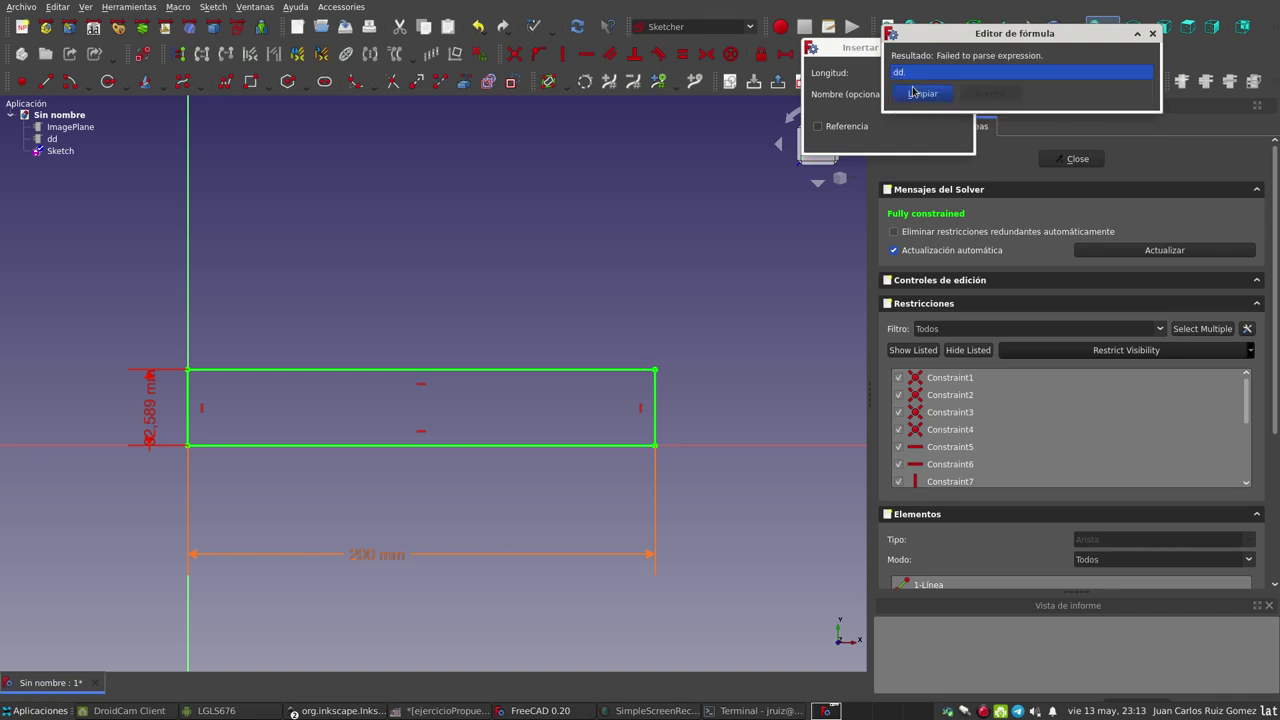
{"action": "type", "text": "al"}
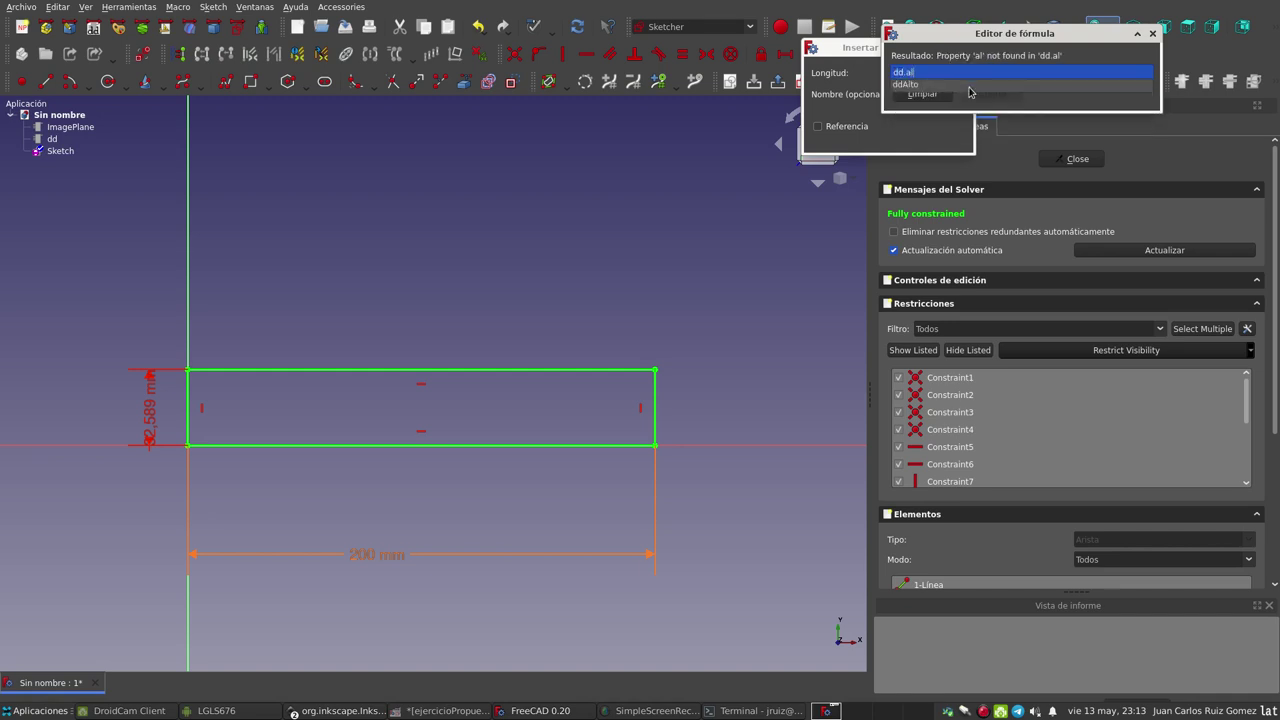
{"action": "left_click", "coordinate": [897, 86]}
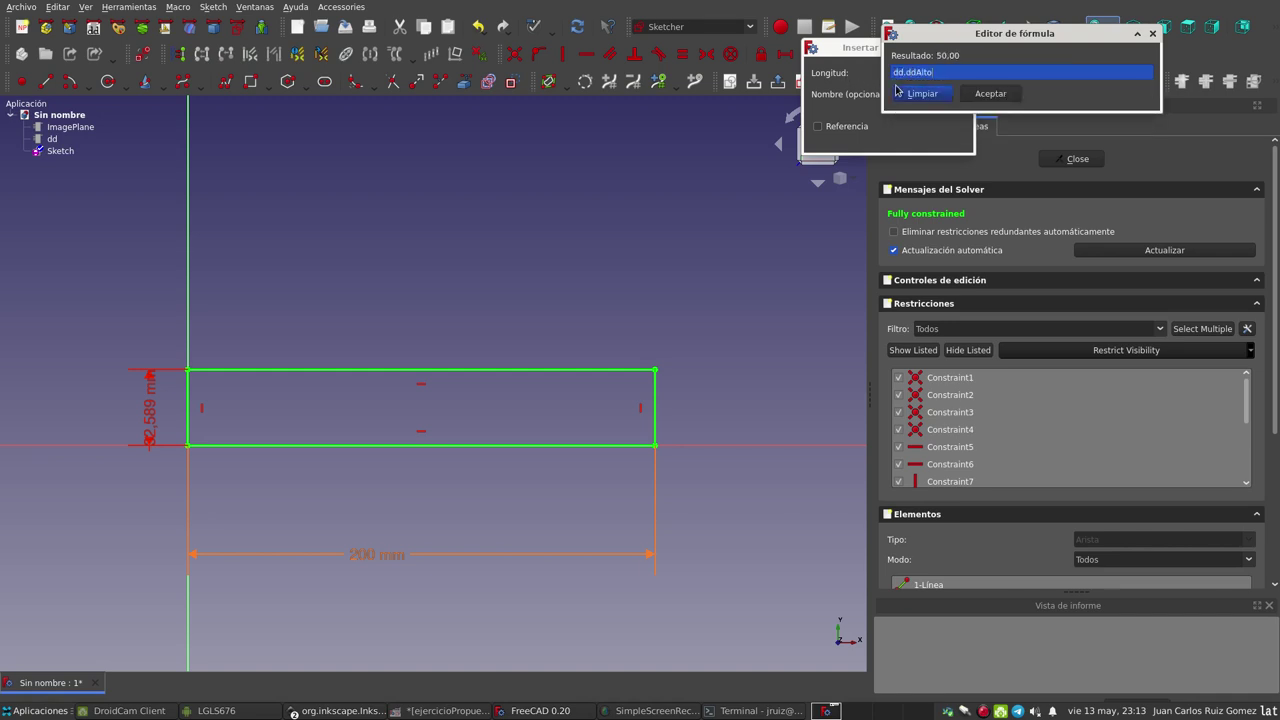
{"action": "left_click", "coordinate": [990, 93]}
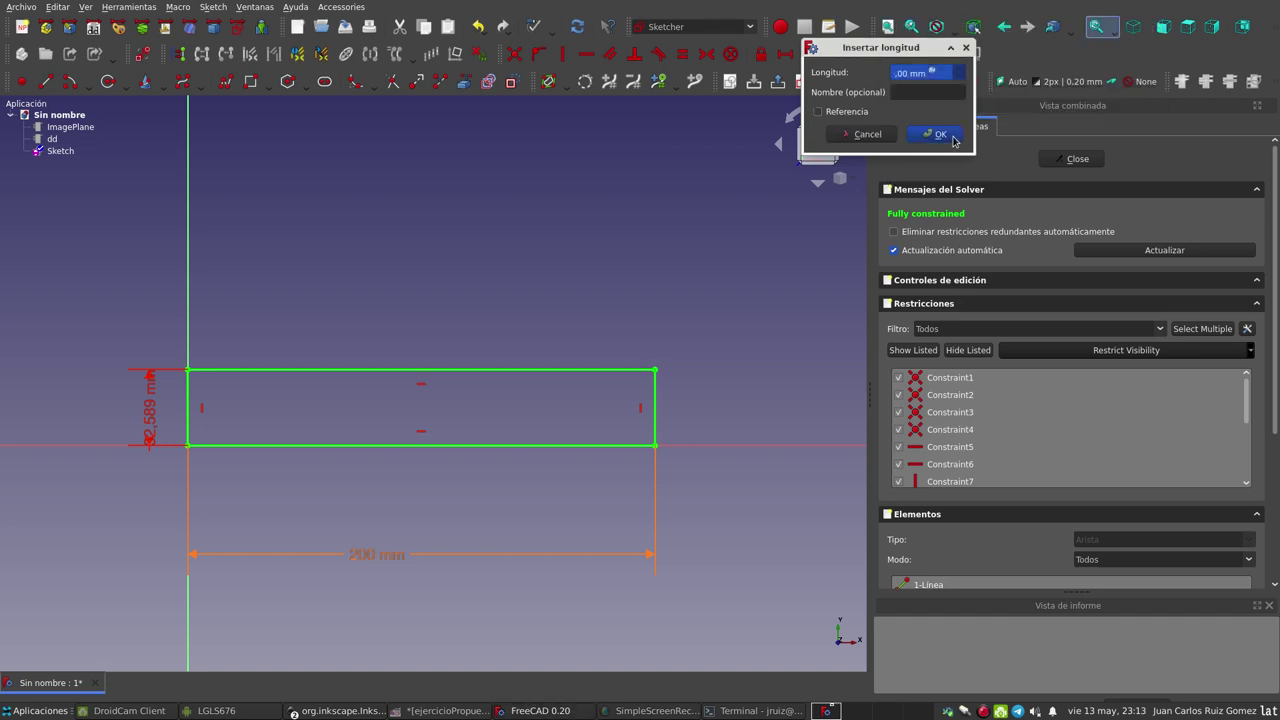
{"action": "left_click", "coordinate": [950, 141]}
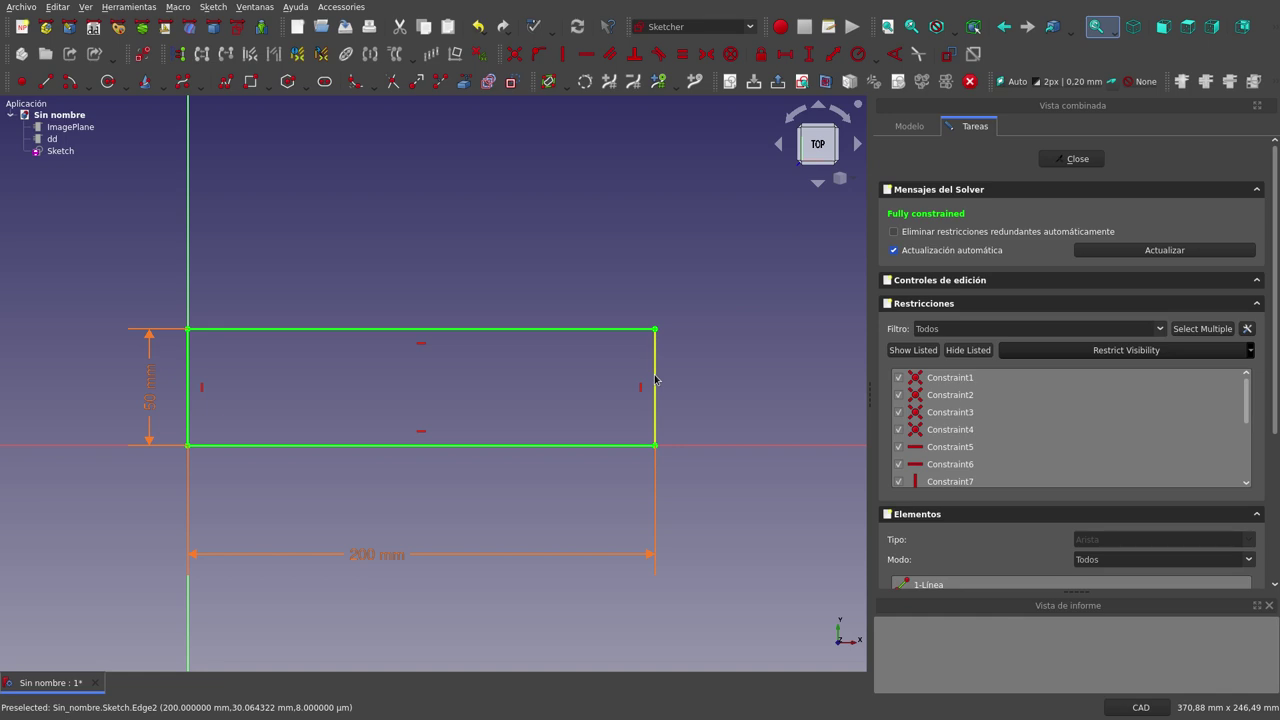
{"action": "left_click", "coordinate": [655, 379]}
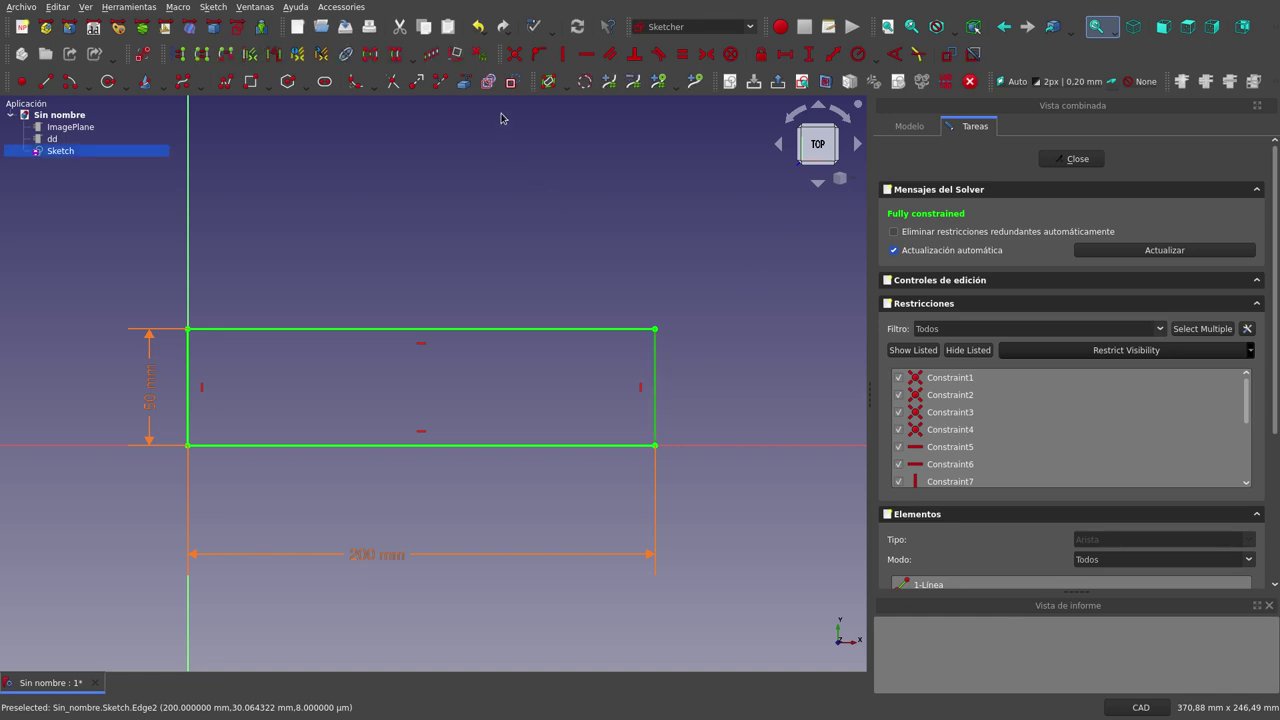
{"action": "left_click", "coordinate": [511, 83]}
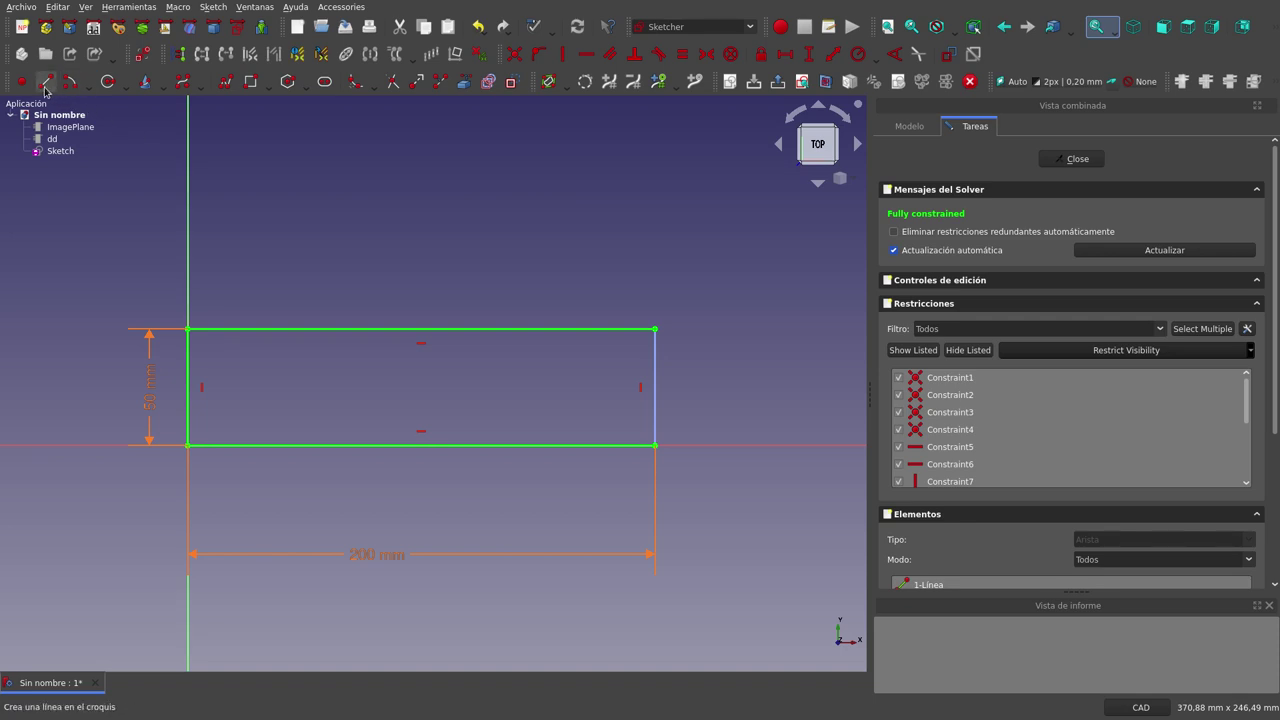
Draw two lines from the bottom-right corner to an interior point and up to the top-right corner.
{"action": "left_click", "coordinate": [45, 83]}
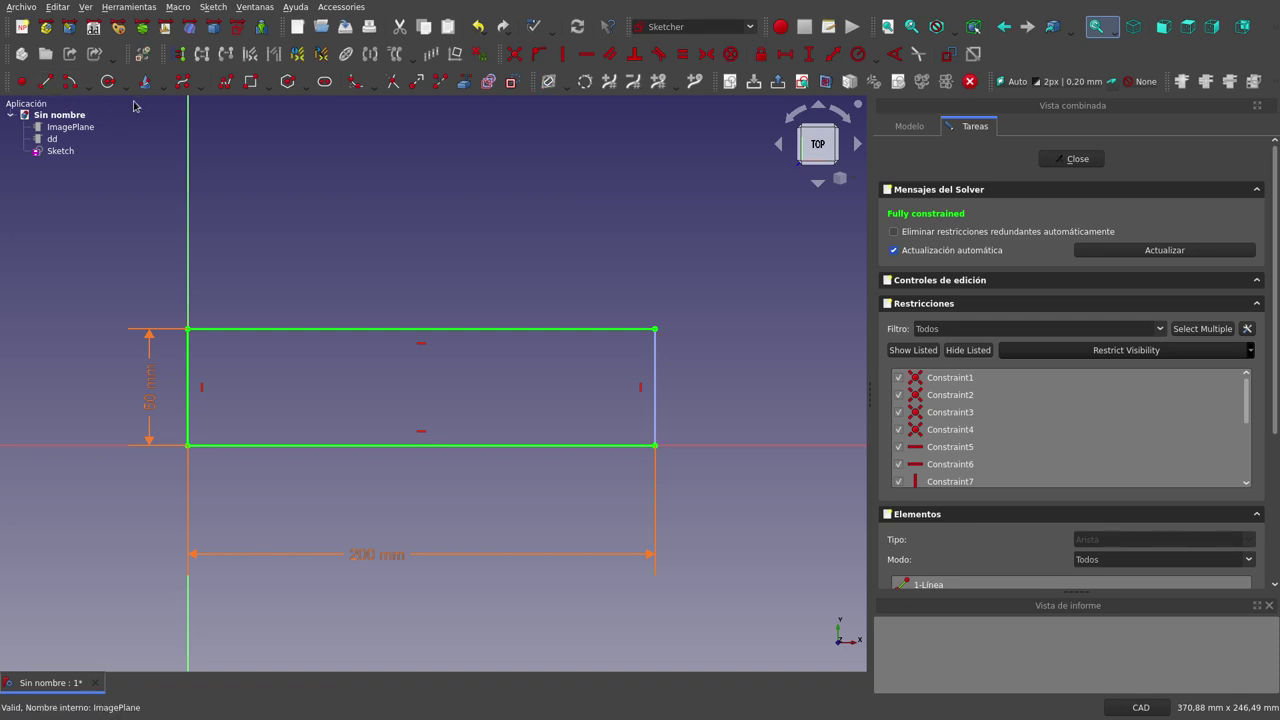
{"action": "left_click", "coordinate": [655, 445]}
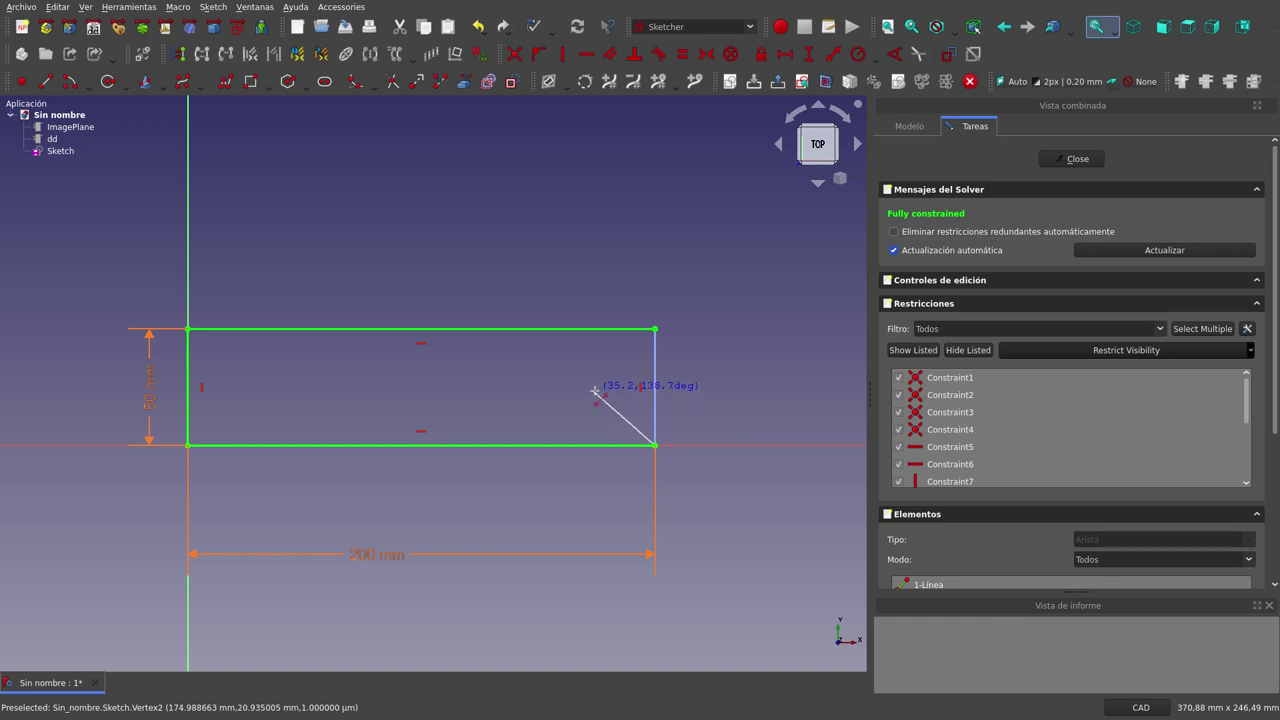
{"action": "left_click", "coordinate": [595, 390]}
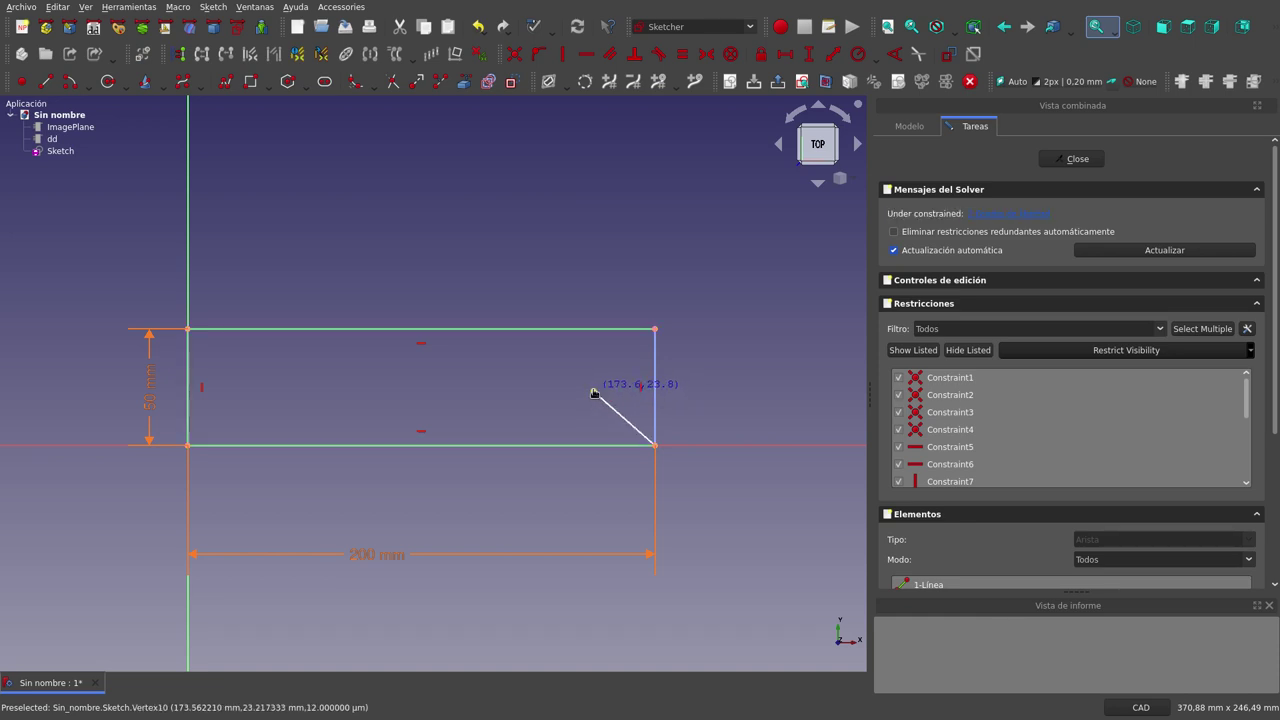
{"action": "left_click", "coordinate": [655, 328]}
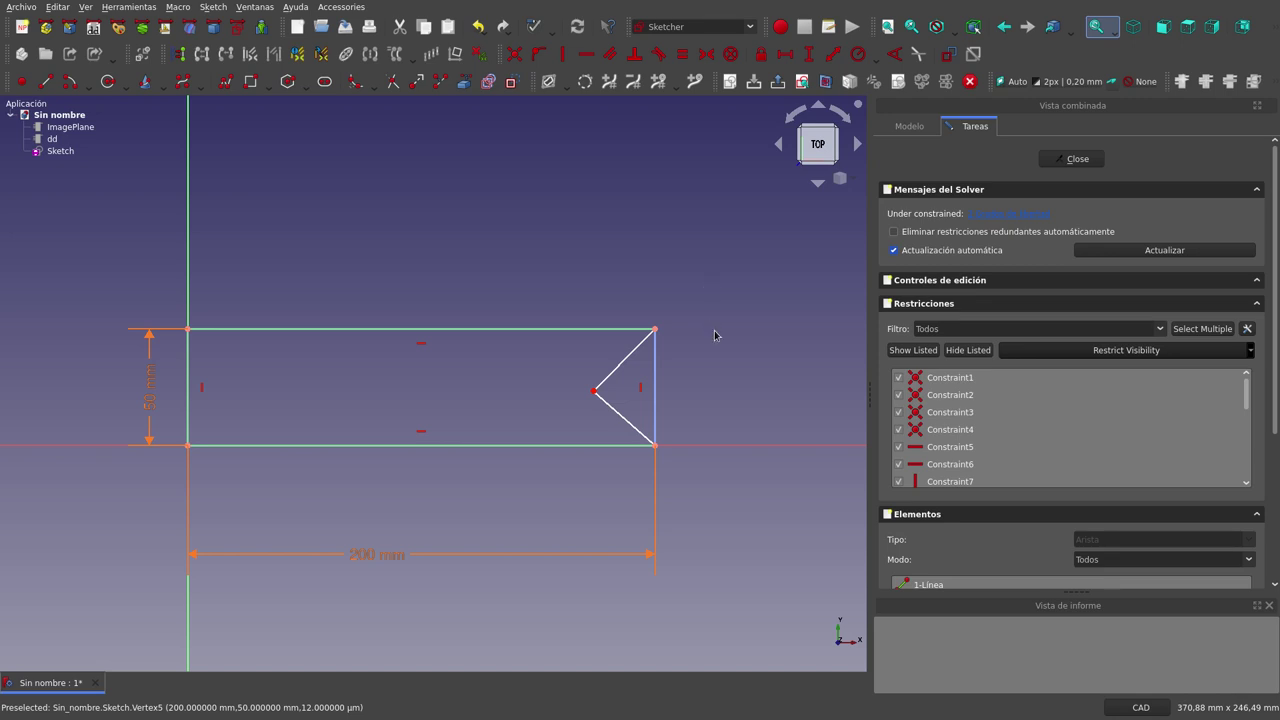
{"action": "left_click_drag", "start_coordinate": [596, 391], "coordinate": [576, 386]}
{"action": "left_click", "coordinate": [604, 370]}
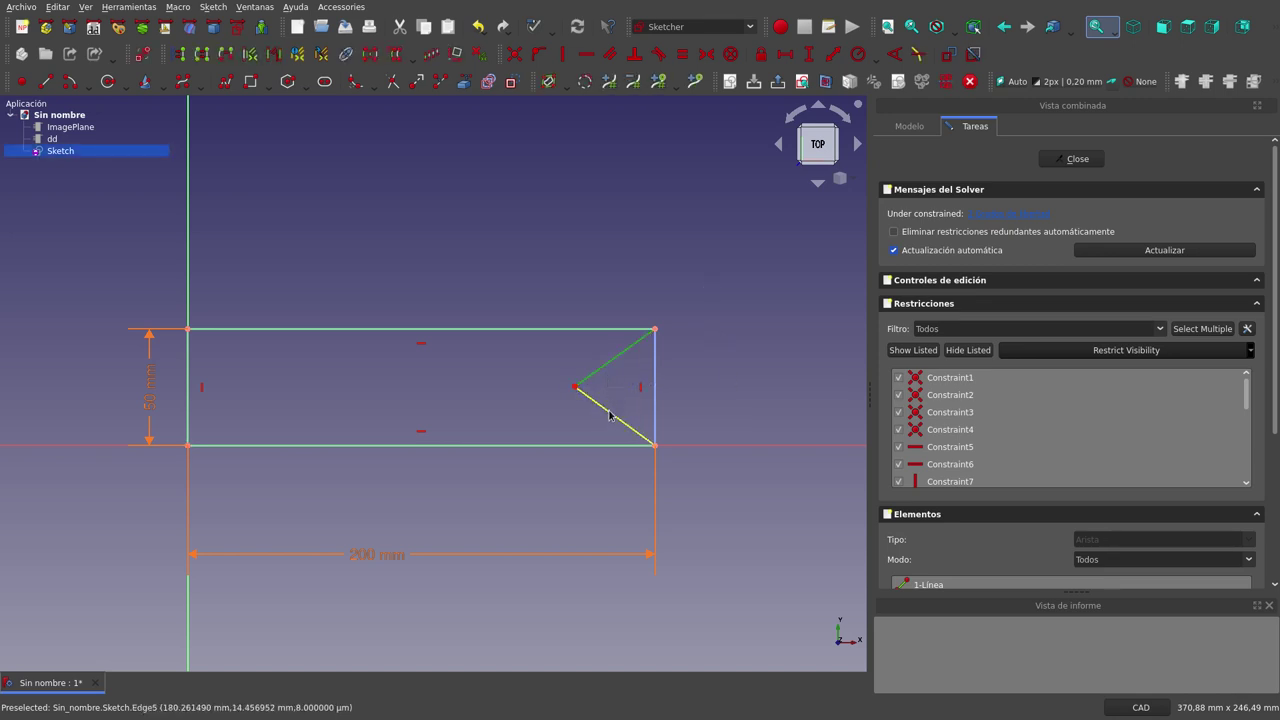
{"action": "left_click", "coordinate": [610, 410]}
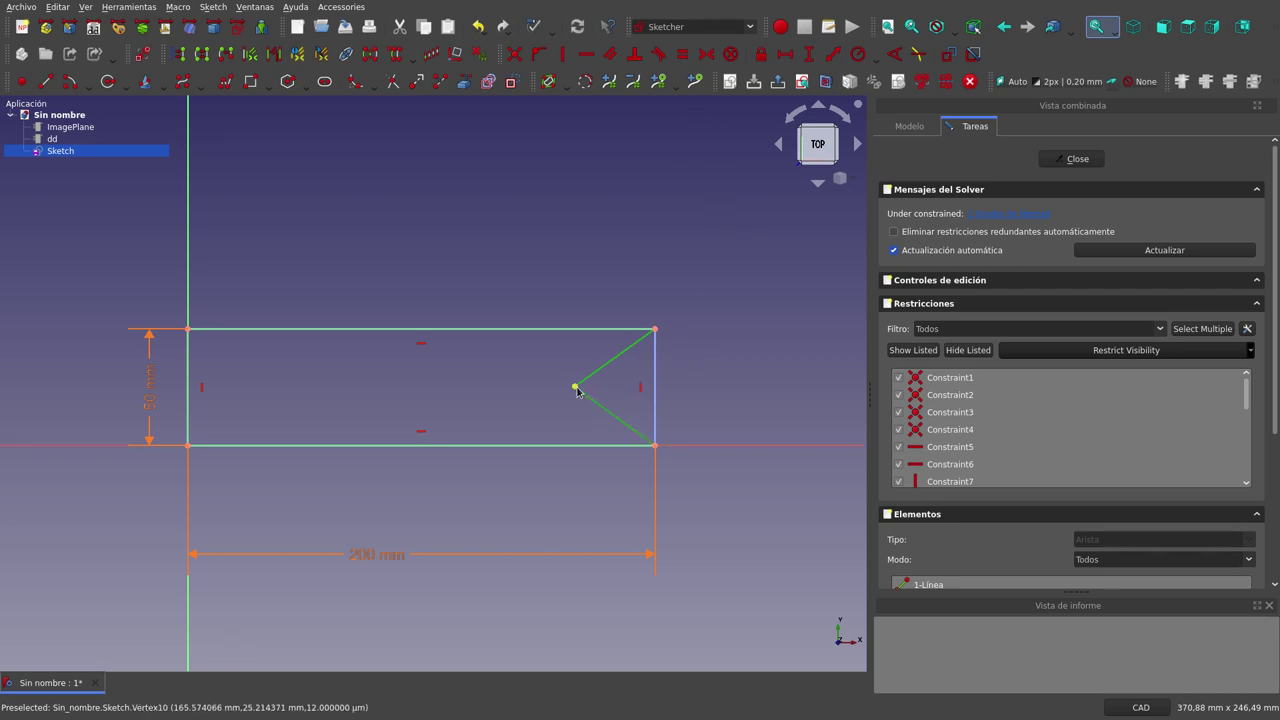
{"action": "left_click_drag", "start_coordinate": [575, 389], "coordinate": [582, 383]}
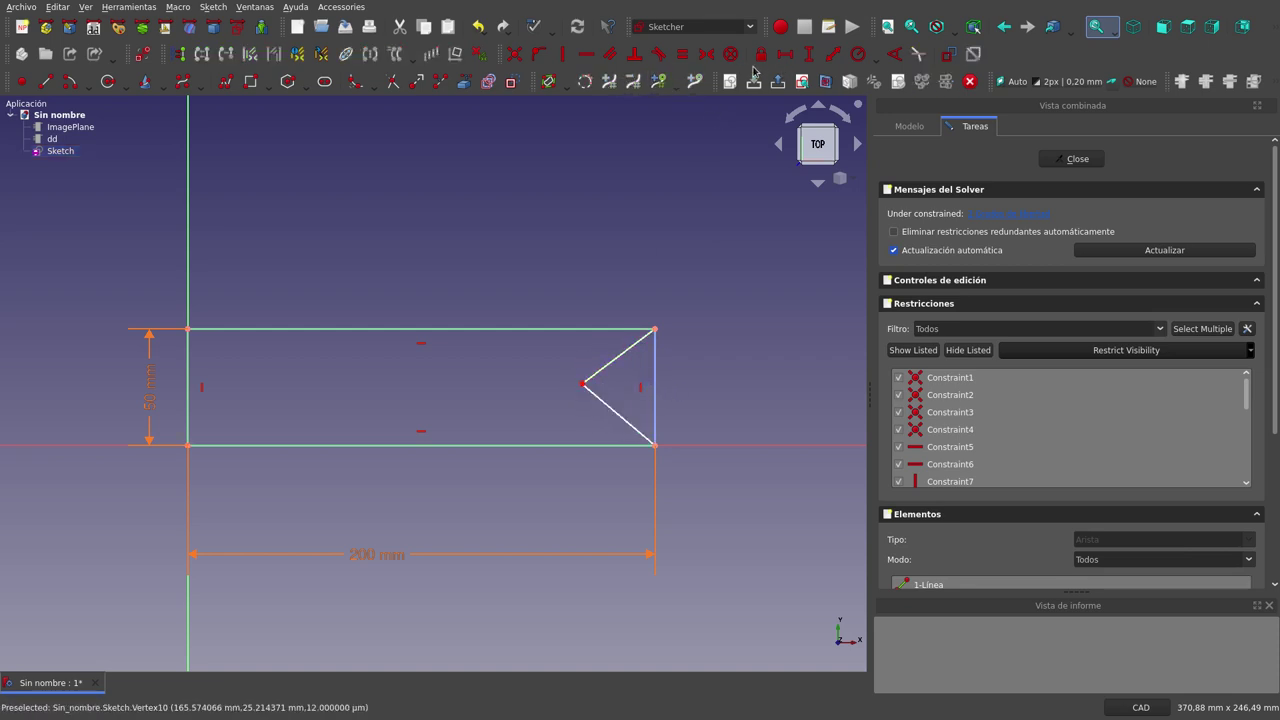
Constrain the two notch diagonals to equal length.
{"action": "left_click", "coordinate": [683, 61]}
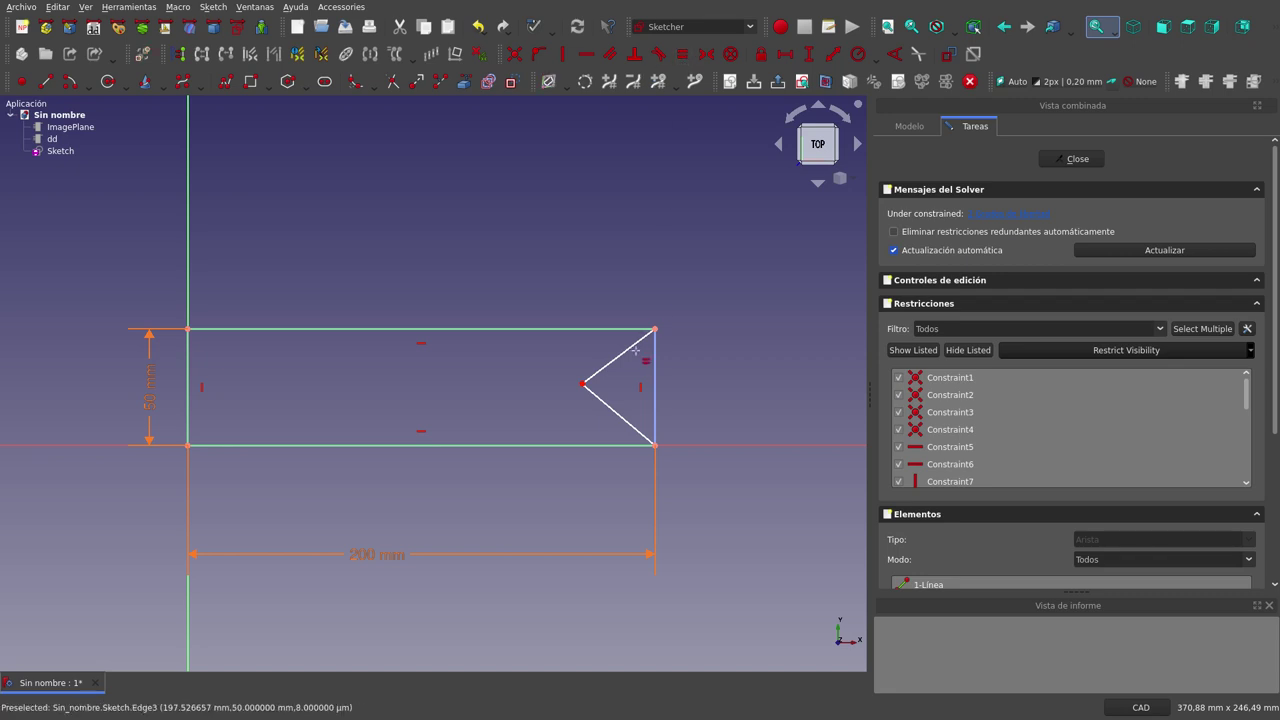
{"action": "left_click", "coordinate": [616, 367]}
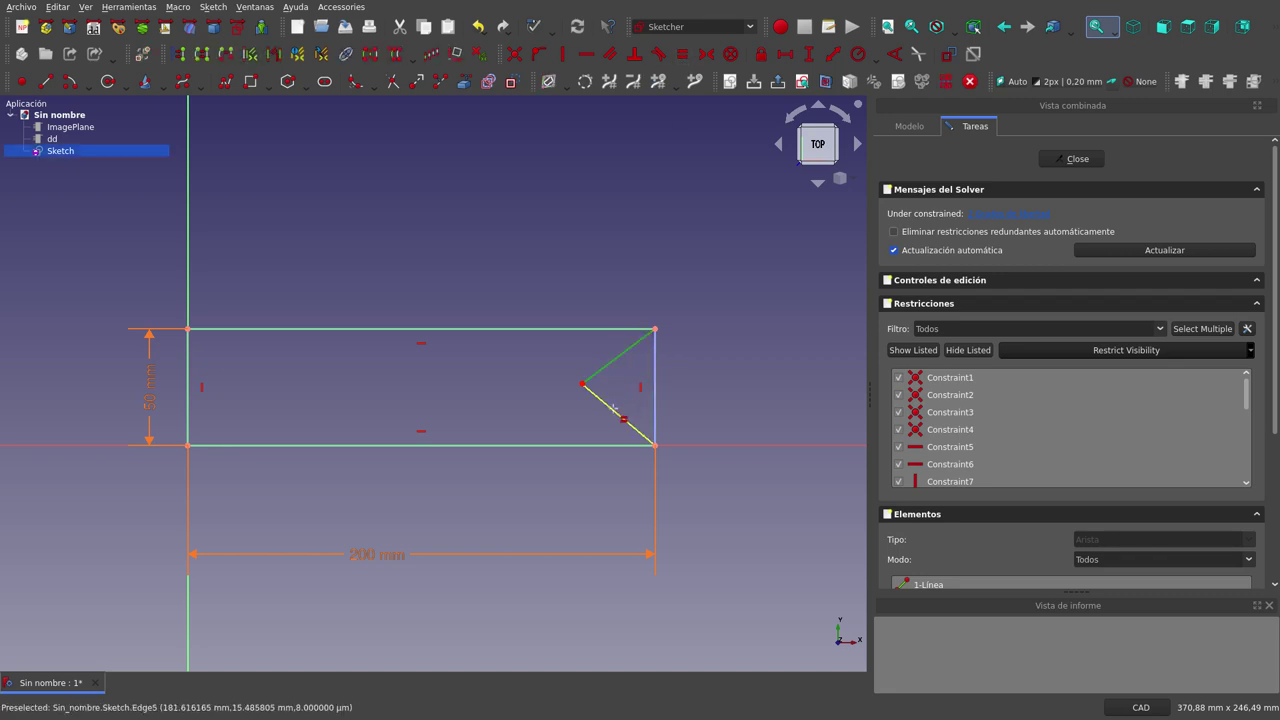
{"action": "left_click", "coordinate": [616, 412]}
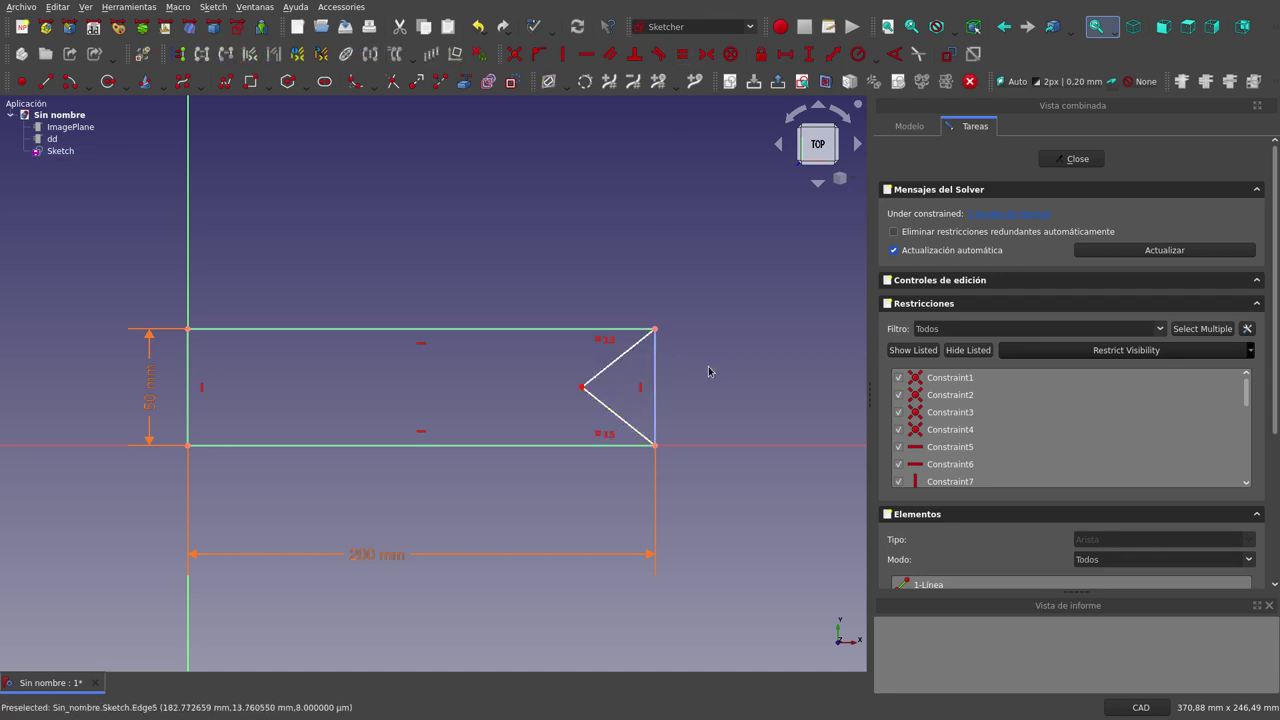
{"action": "mouse_move", "coordinate": [582, 387]}
{"action": "left_mouse_down"}
{"action": "mouse_move", "coordinate": [604, 393]}
{"action": "mouse_move", "coordinate": [580, 389]}
{"action": "left_mouse_up"}
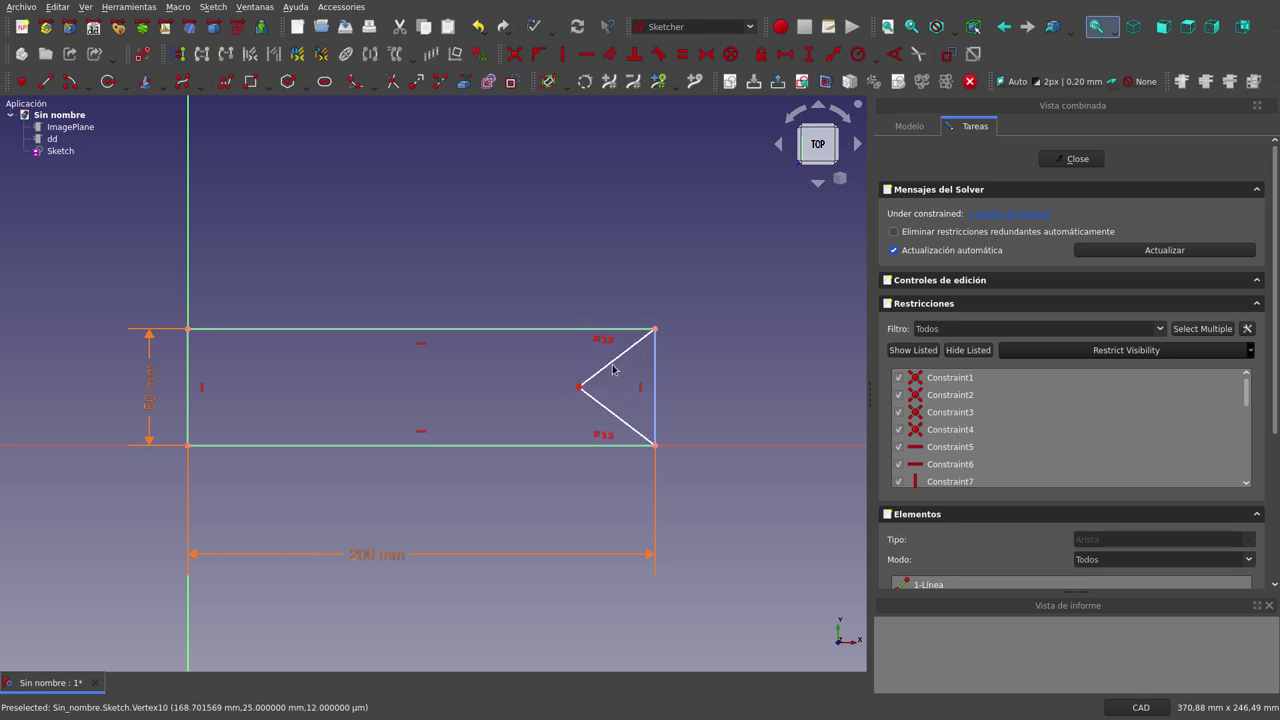
Make the two notch diagonals perpendicular to each other.
{"action": "left_click", "coordinate": [614, 361]}
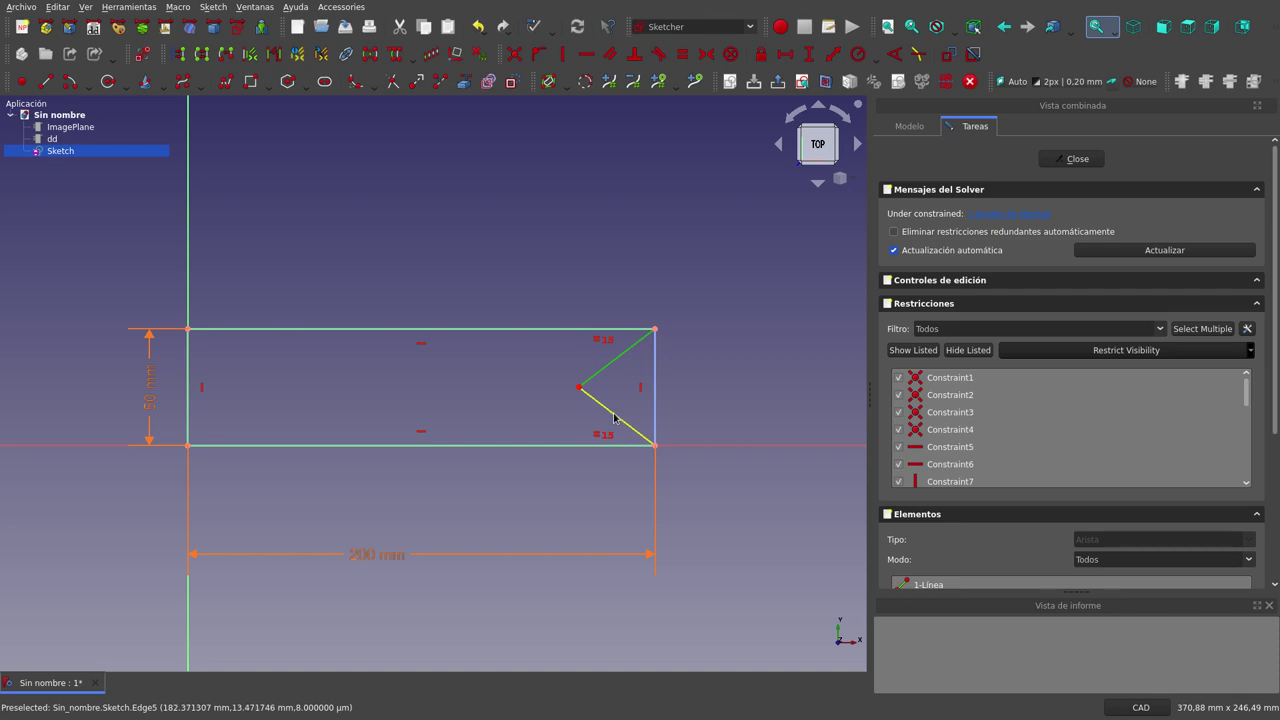
{"action": "left_click", "coordinate": [614, 415]}
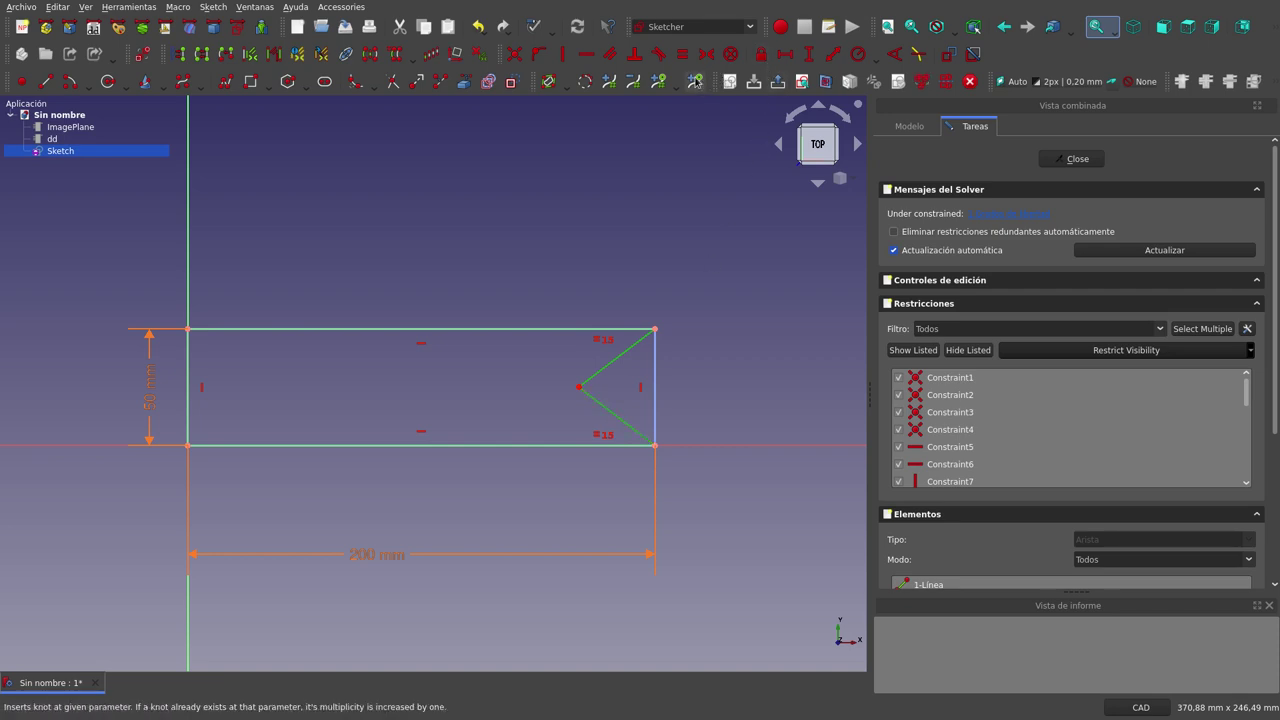
{"action": "left_click", "coordinate": [636, 57]}
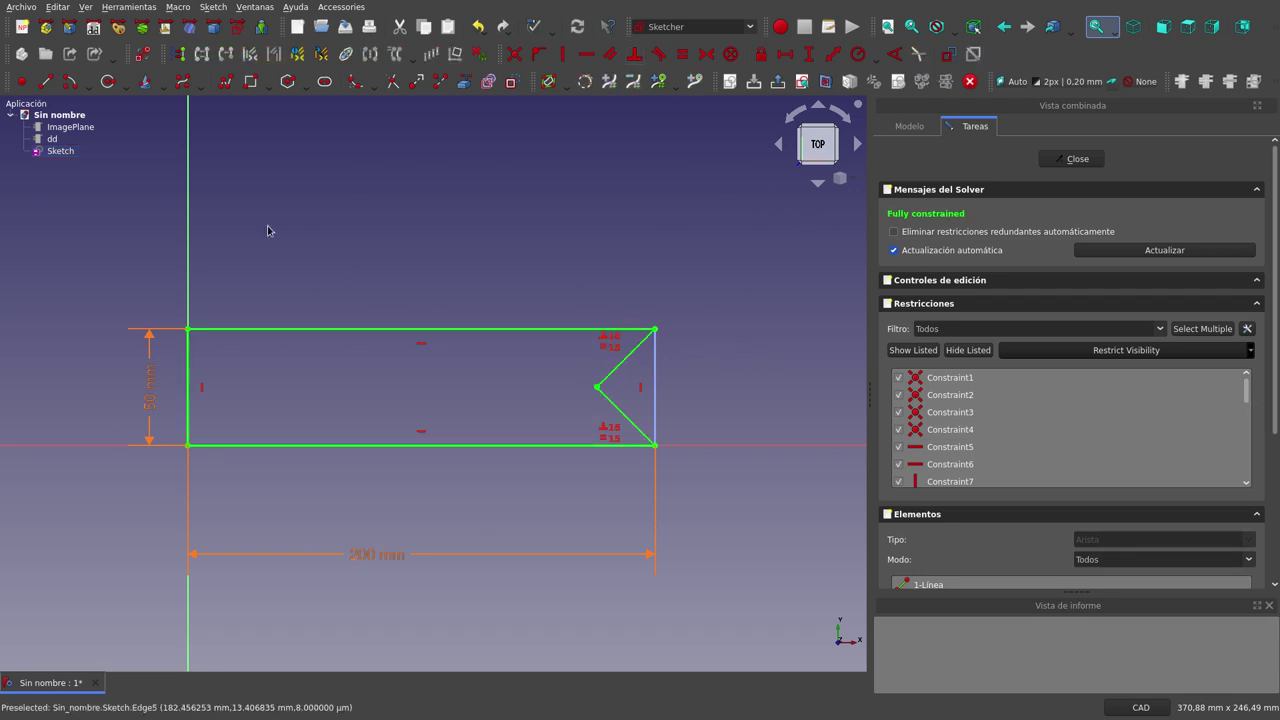
{"action": "scroll", "coordinate": [716, 323], "scroll_direction": "down", "scroll_amount": 2}
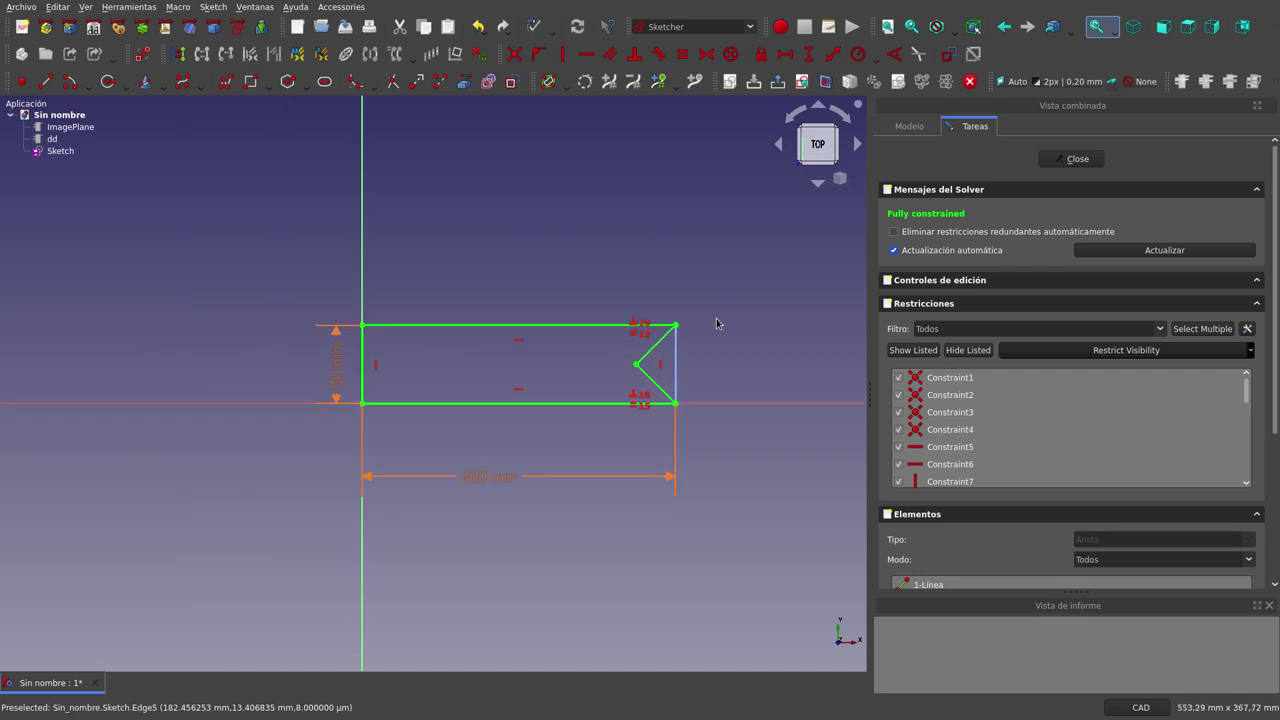
{"action": "scroll", "coordinate": [545, 344], "scroll_direction": "up", "scroll_amount": 1}
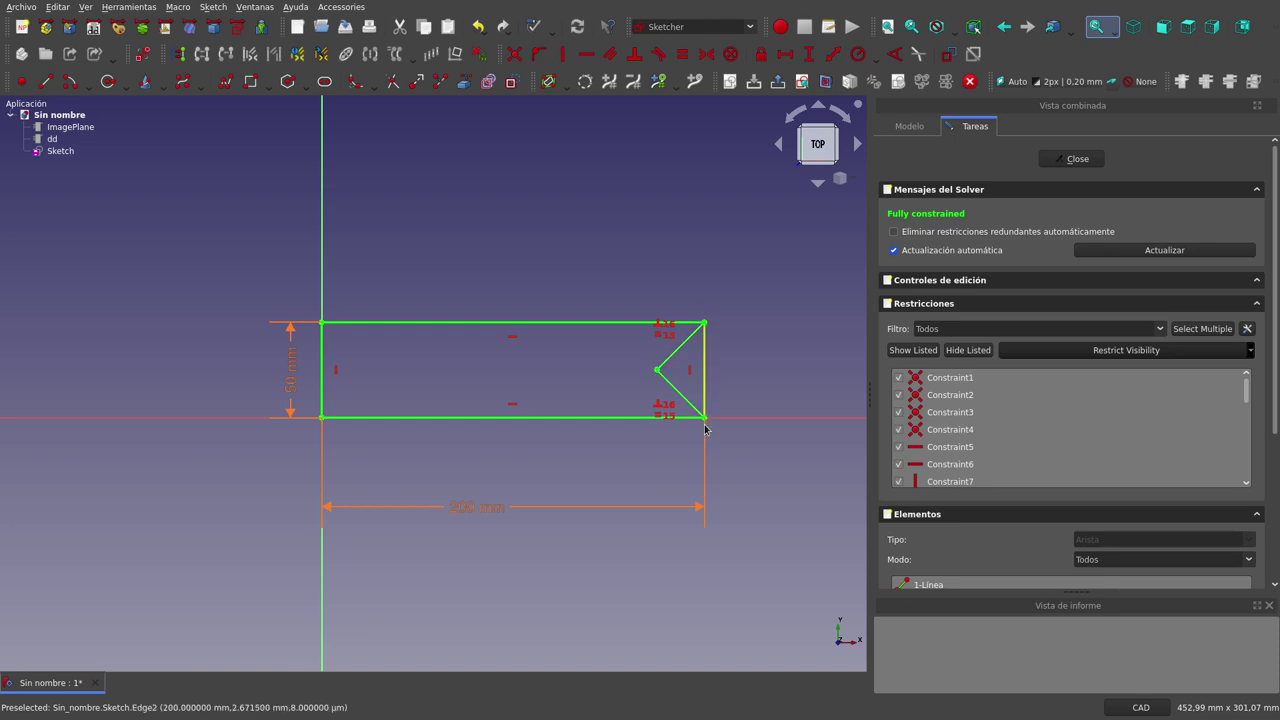
Close the sketch, fit the whole banner in view, and select dd to show its properties.
{"action": "left_click", "coordinate": [1079, 160]}
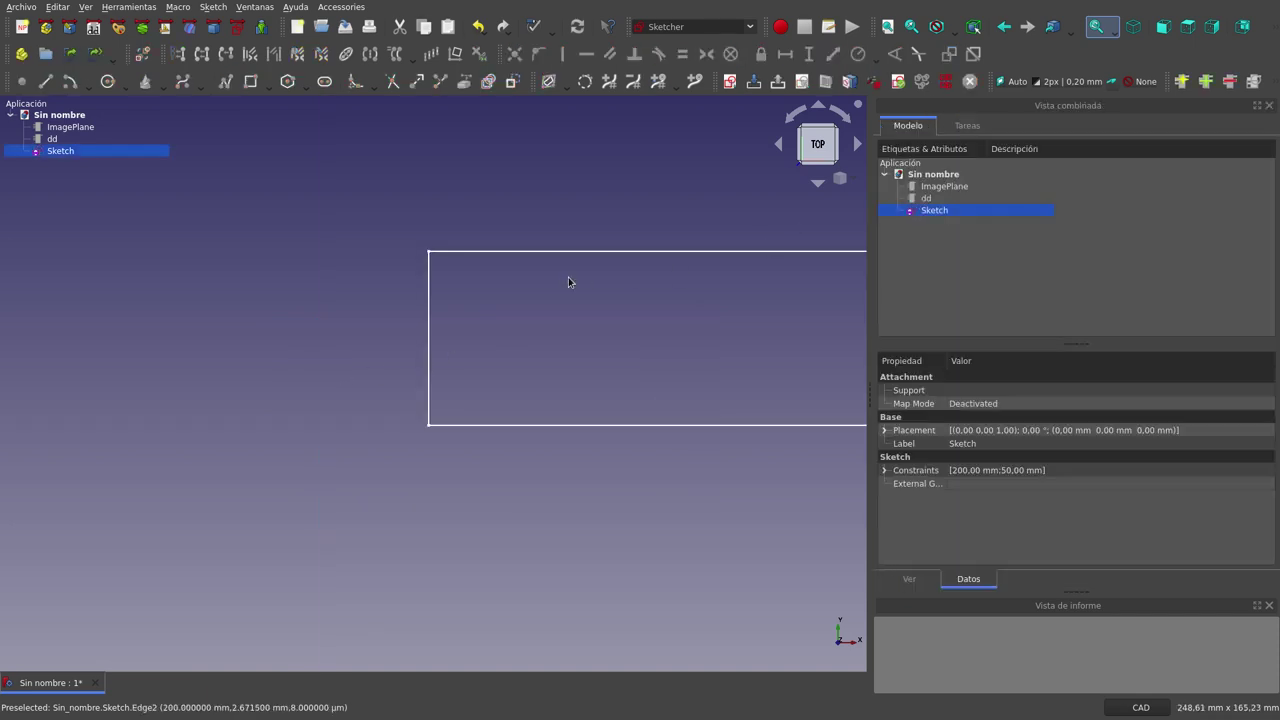
{"action": "left_click", "coordinate": [887, 27]}
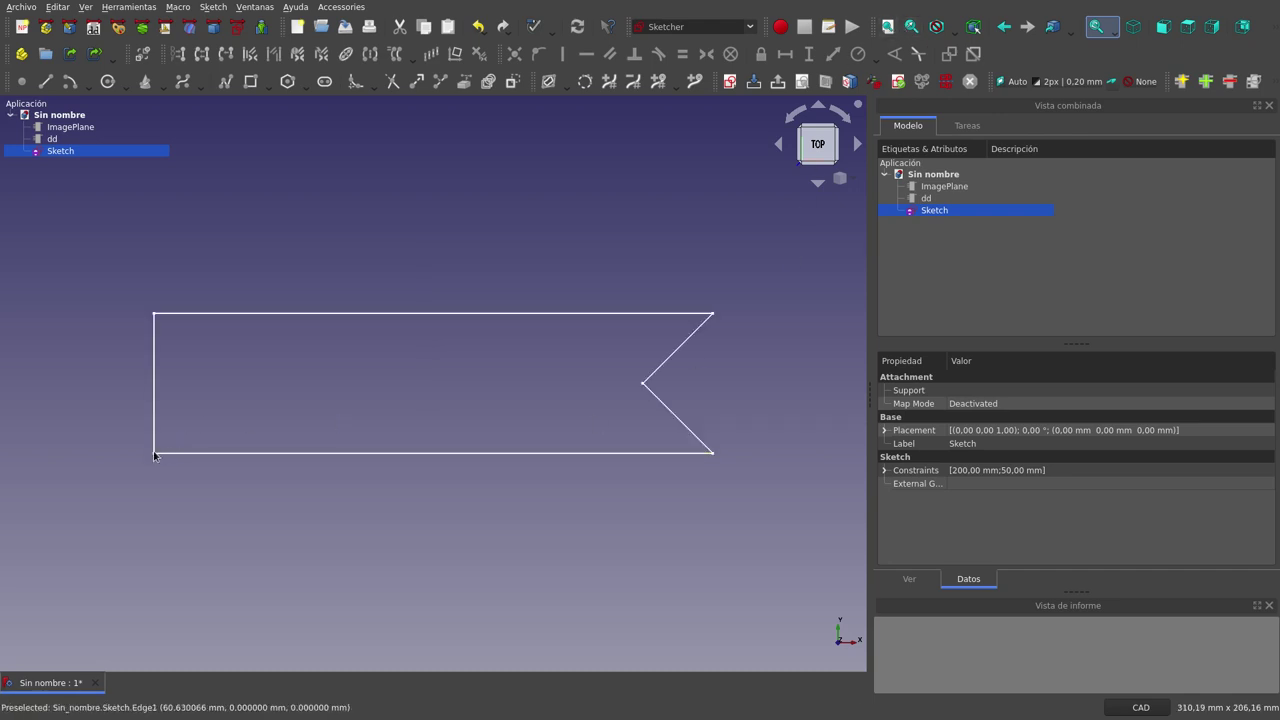
{"action": "left_click", "coordinate": [920, 198]}
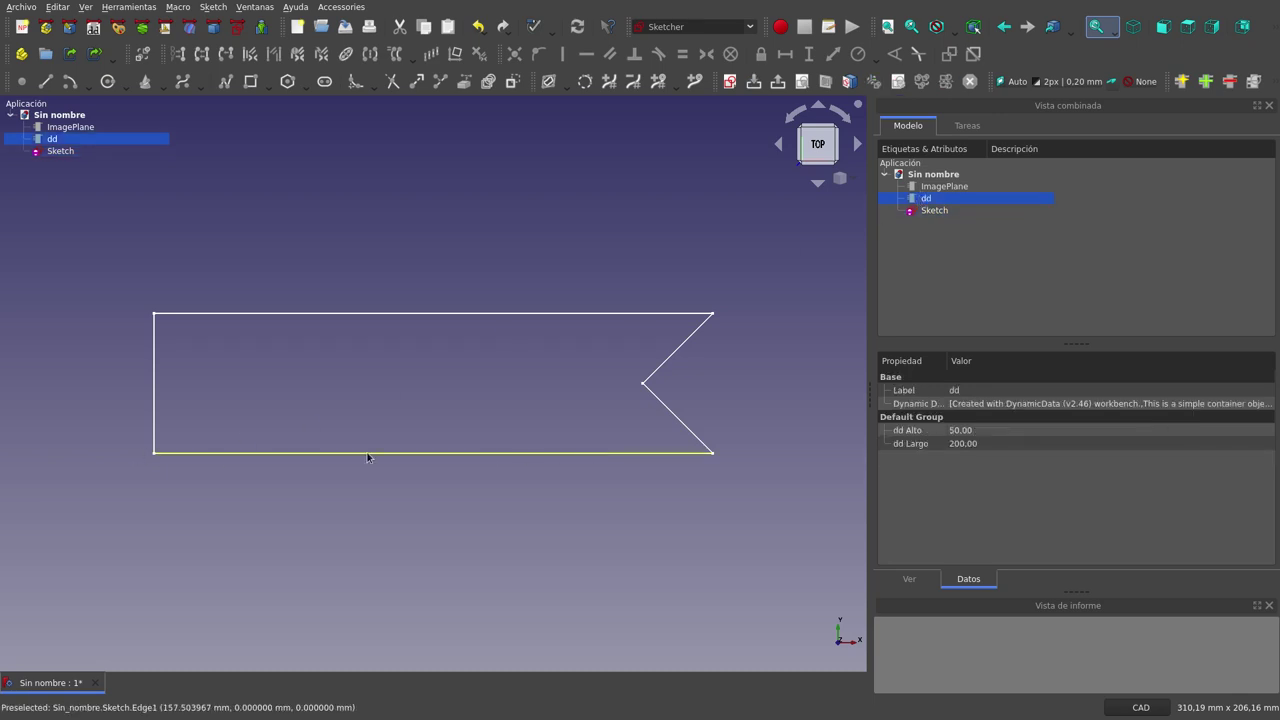
Change dd Largo to 180.
{"action": "left_click", "coordinate": [976, 446]}
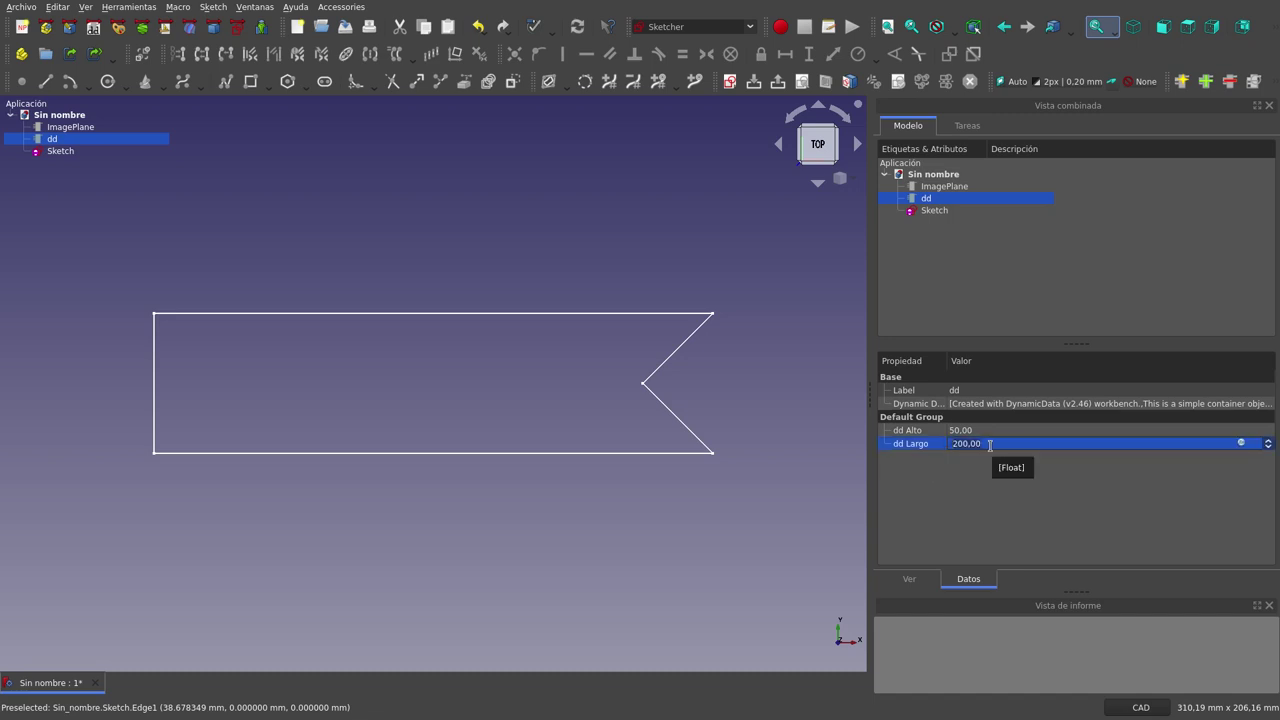
{"action": "type", "text": "180"}
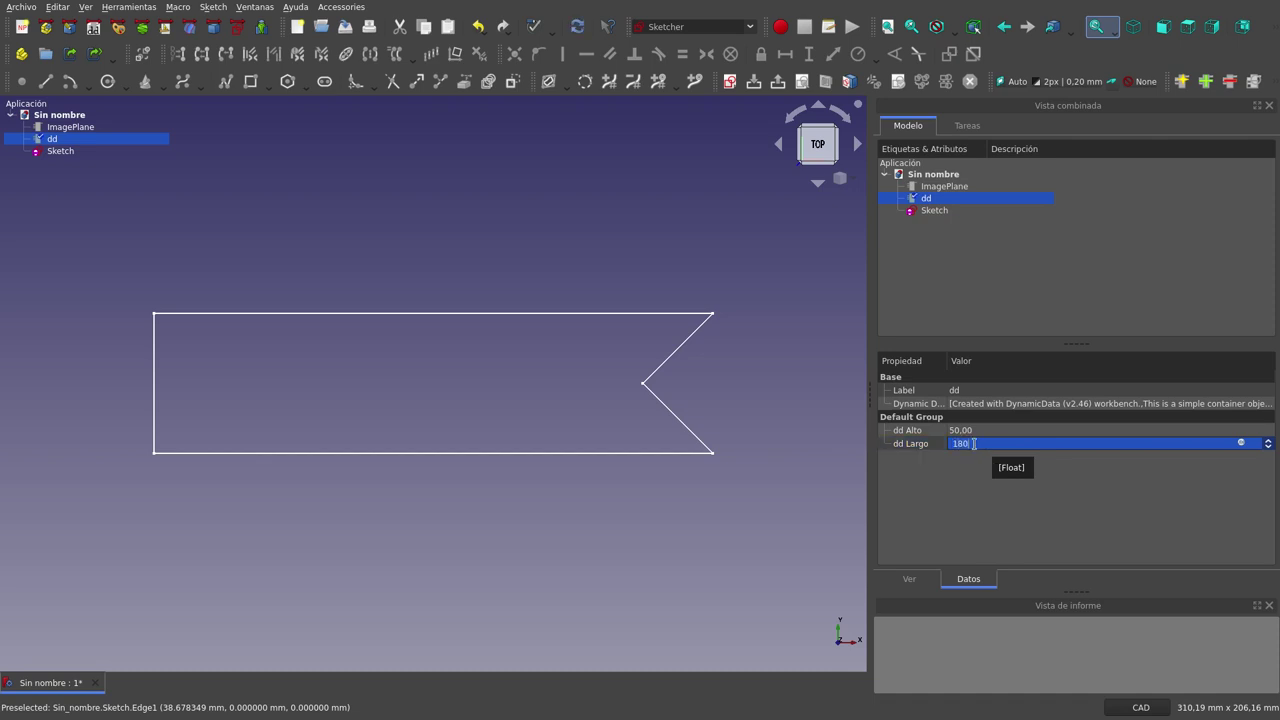
{"action": "left_click", "coordinate": [972, 430]}
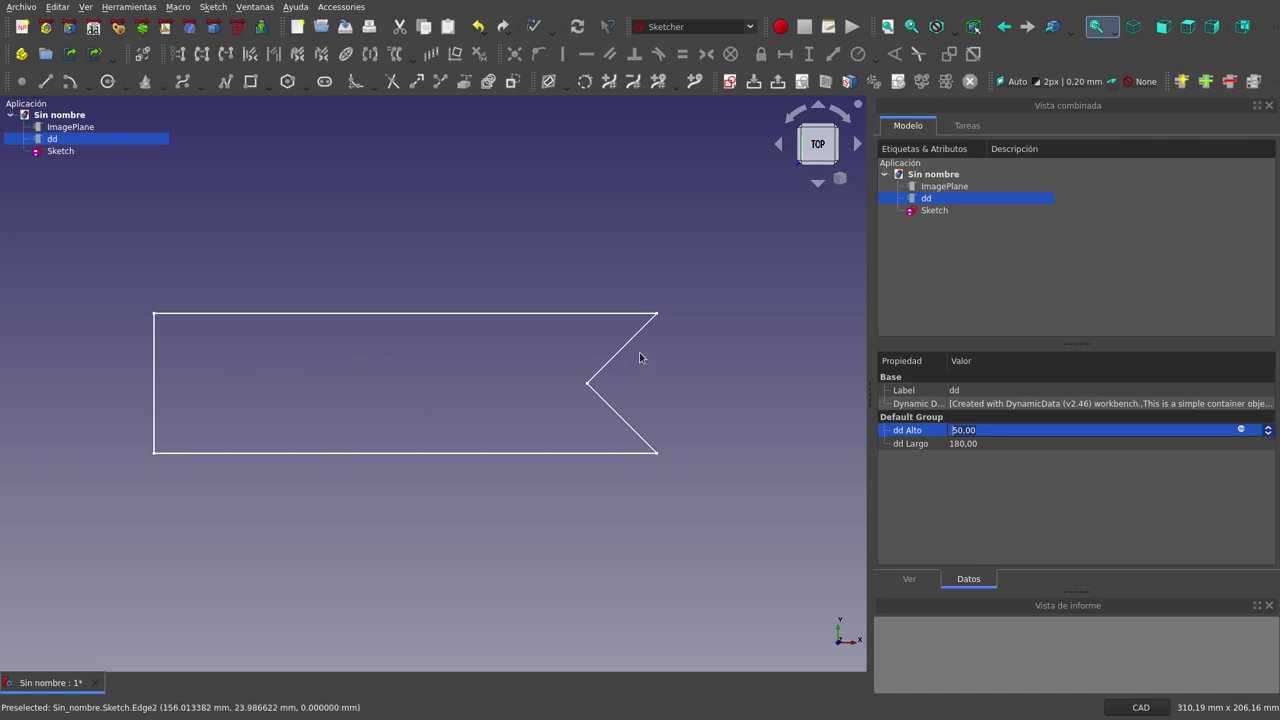
Enter 200 as the dd Largo value again.
{"action": "left_click", "coordinate": [958, 445]}
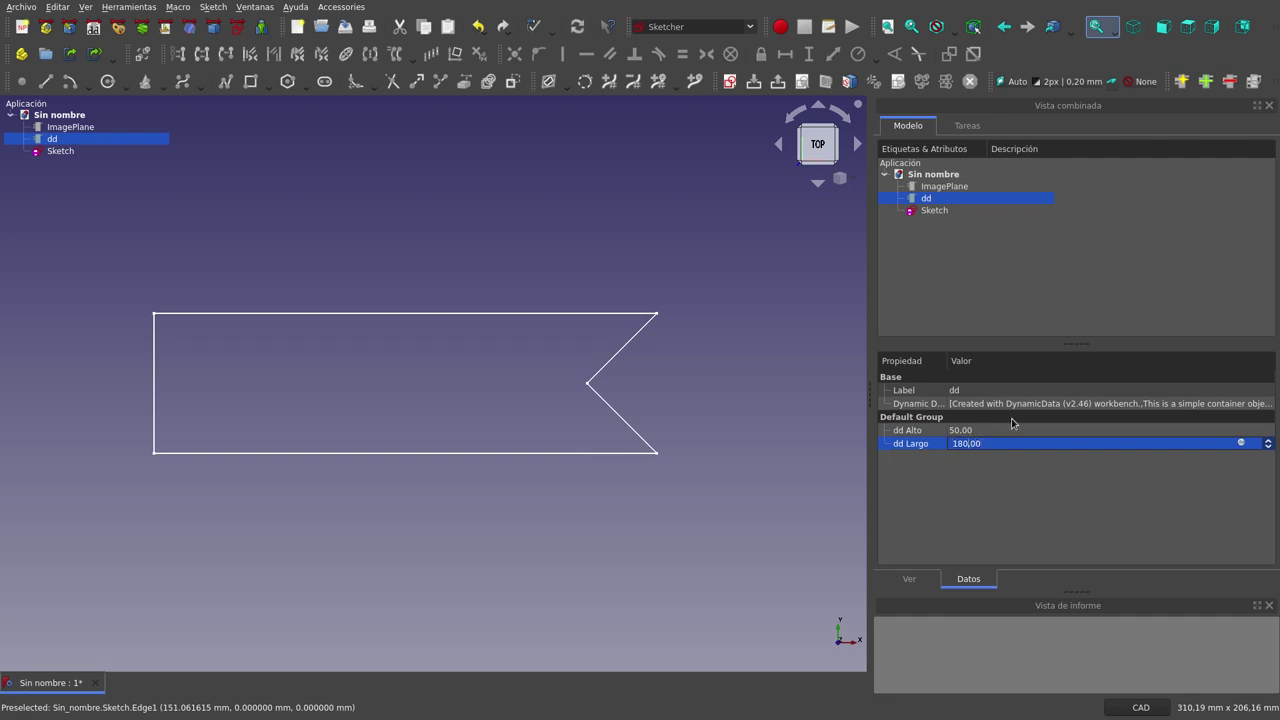
{"action": "type", "text": "10"}
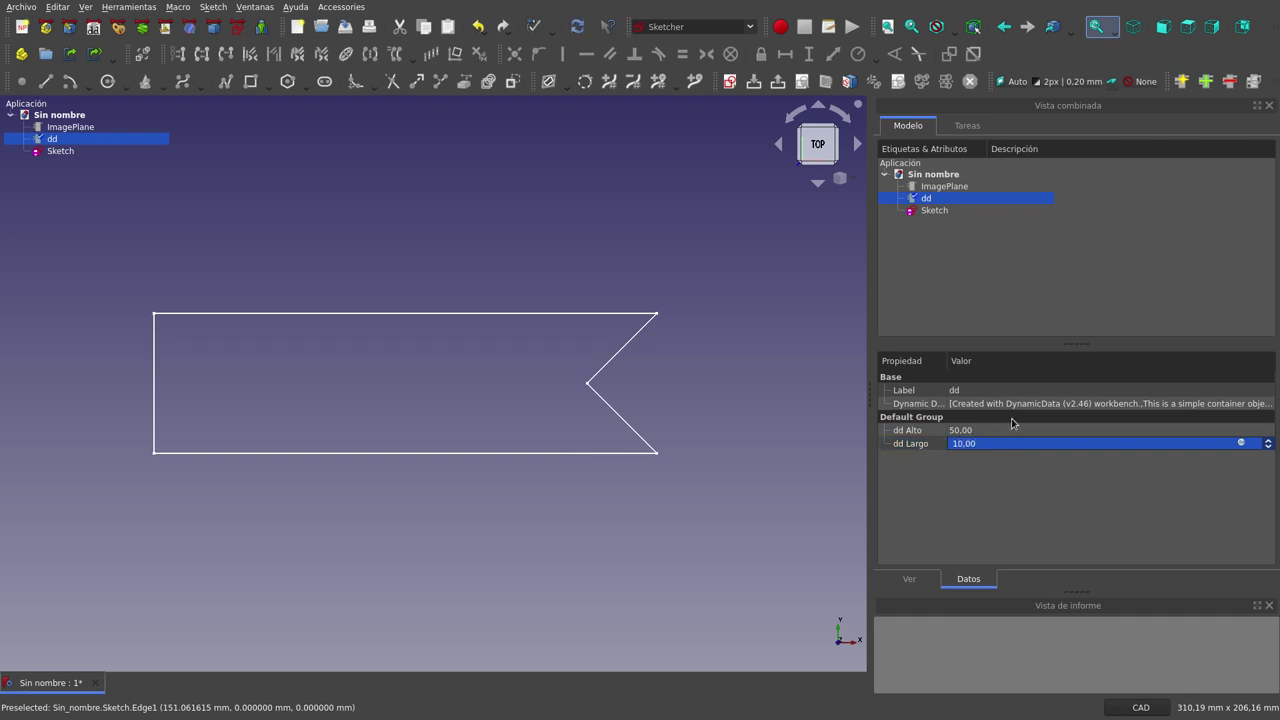
{"action": "key", "text": "BackSpace"}
{"action": "type", "text": "20"}
Commit dd Largo at 200, then change it to 140 so the tail becomes pointed.
{"action": "left_click", "coordinate": [782, 420]}
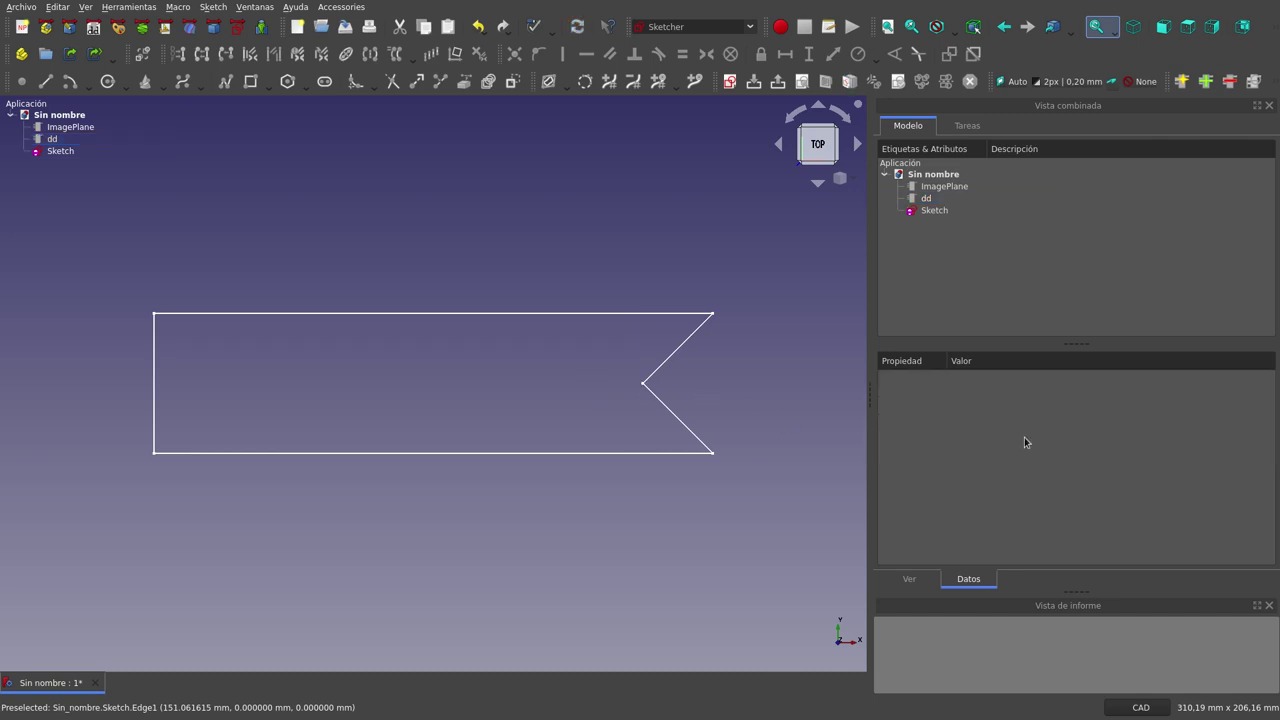
{"action": "left_click", "coordinate": [926, 198]}
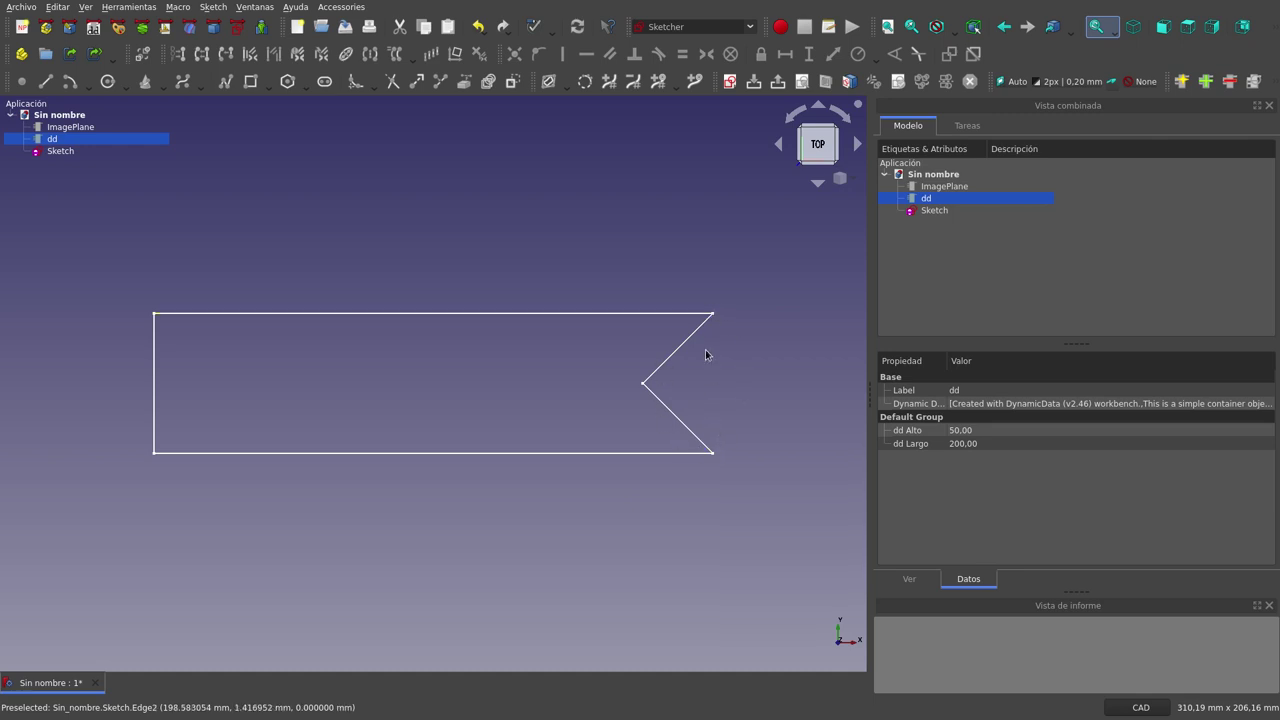
{"action": "left_click", "coordinate": [951, 443]}
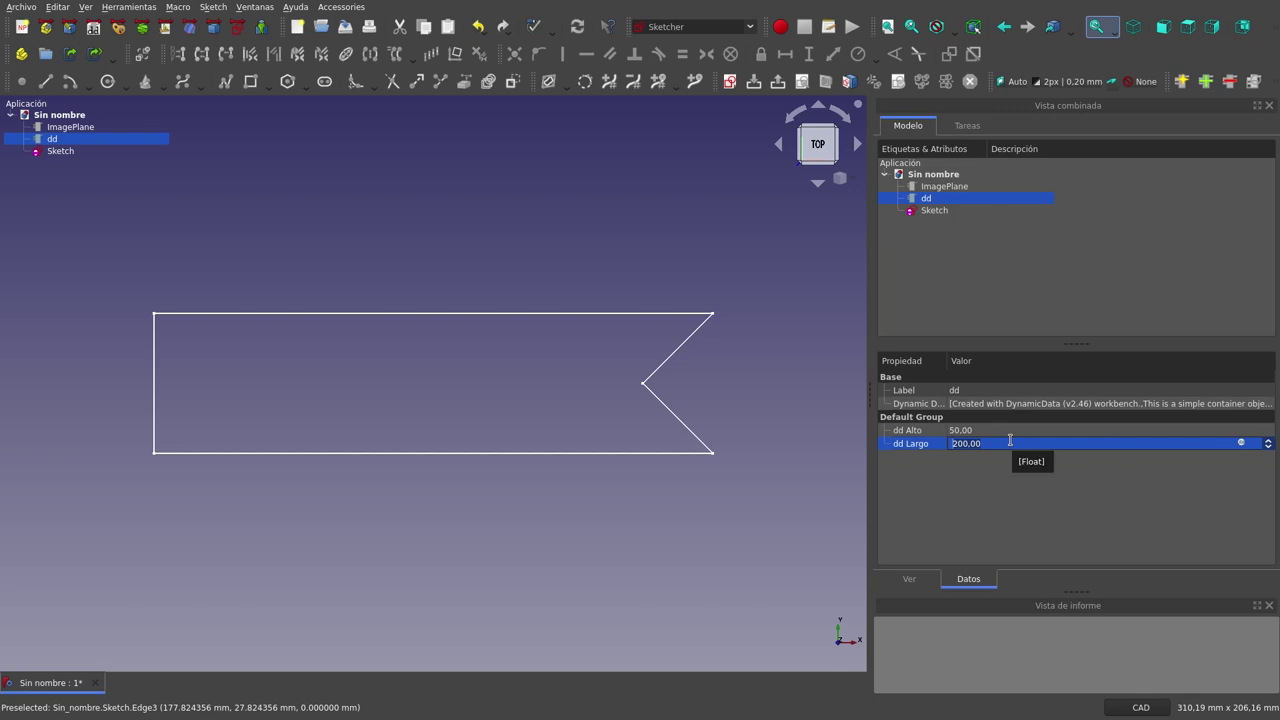
{"action": "key", "text": "ctrl+a"}
{"action": "key", "text": "BackSpace"}
{"action": "type", "text": "140"}
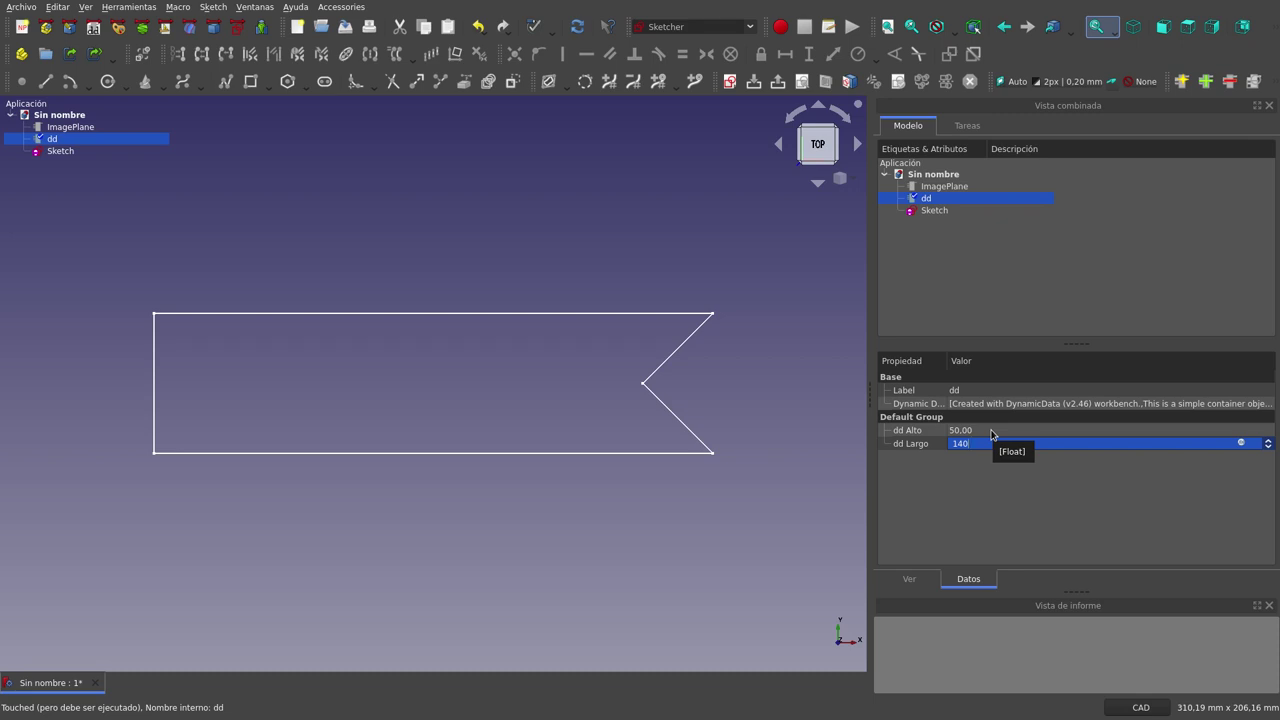
{"action": "left_click", "coordinate": [990, 430]}
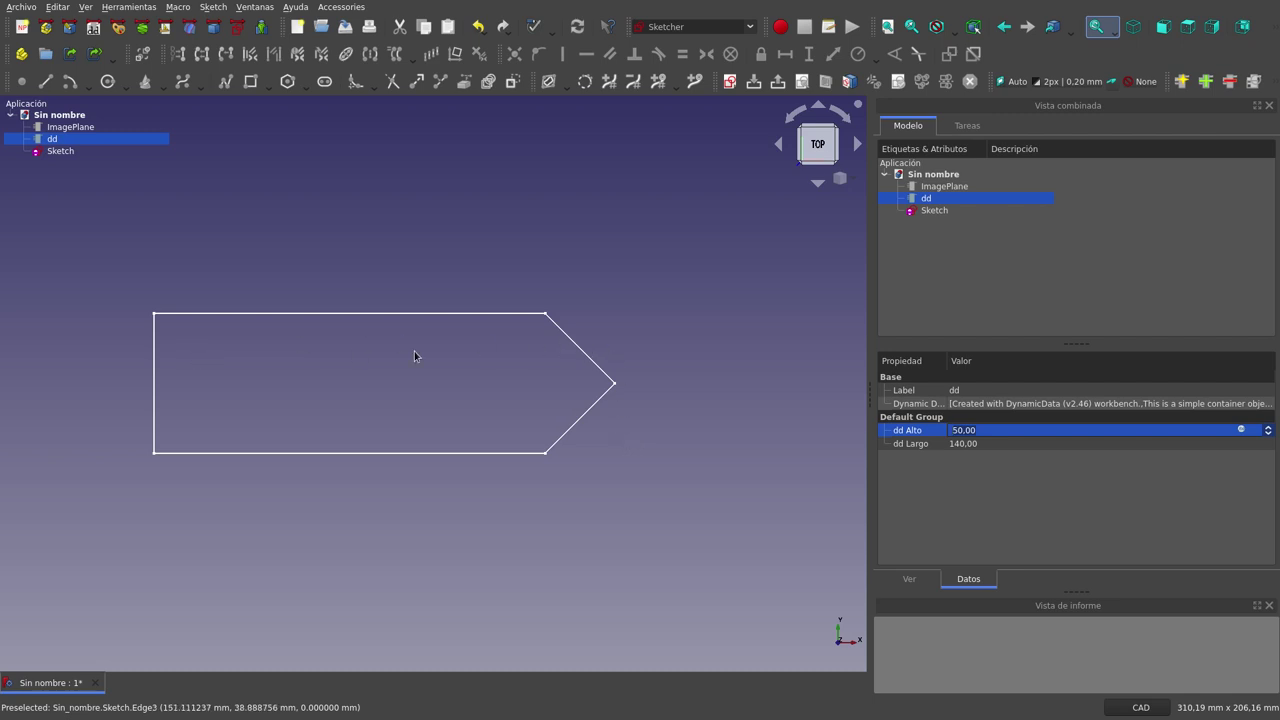
Change the dd Largo property to 200 and deselect the dd object.
{"action": "left_click", "coordinate": [966, 443]}
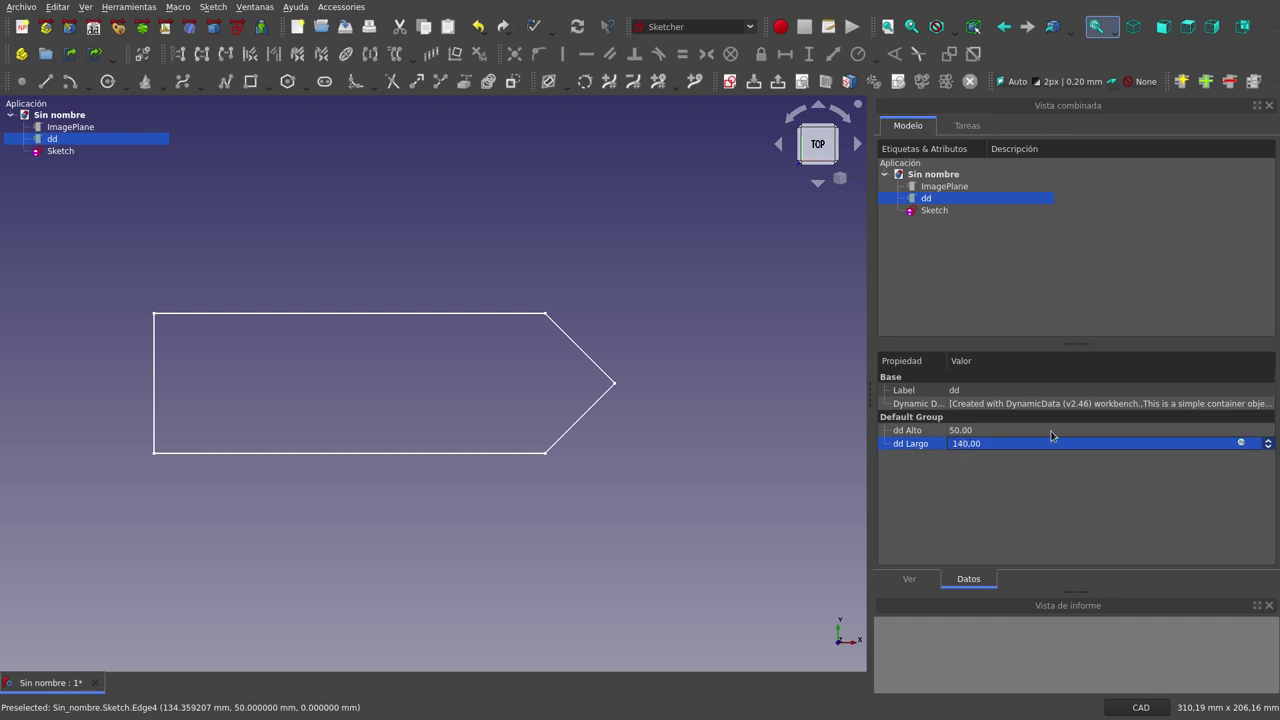
{"action": "type", "text": "200"}
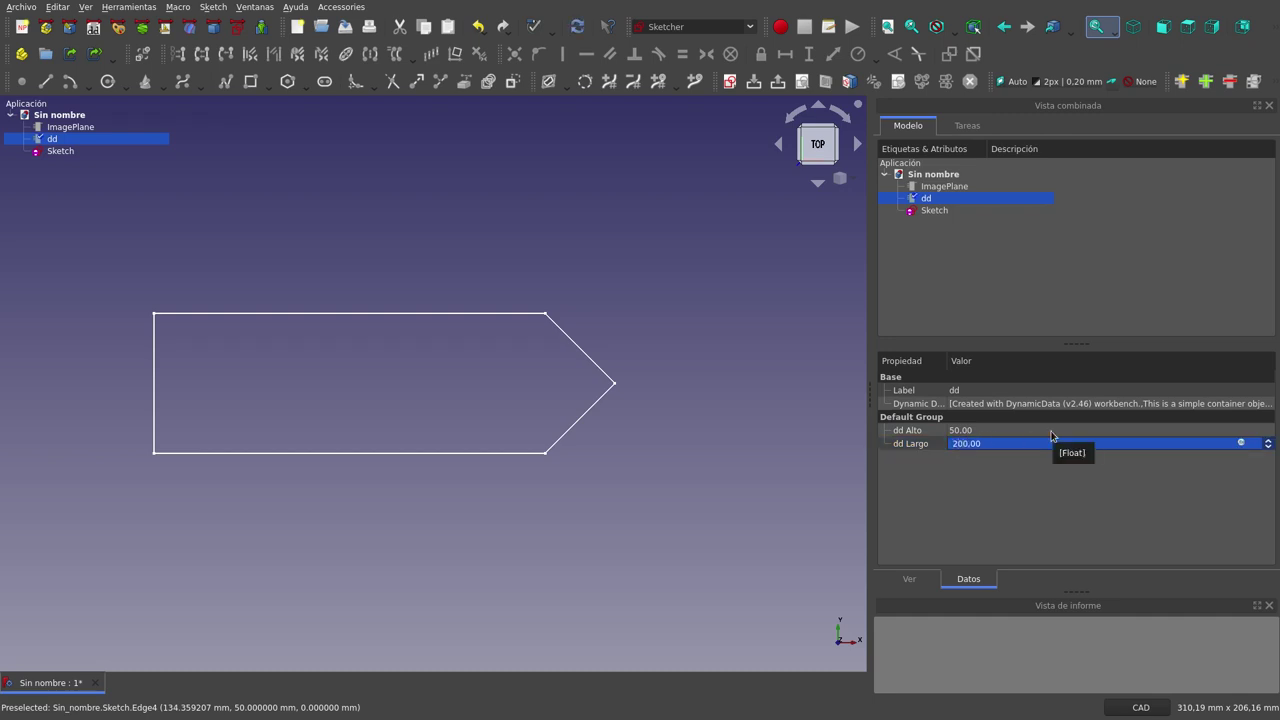
{"action": "key", "text": "Return"}
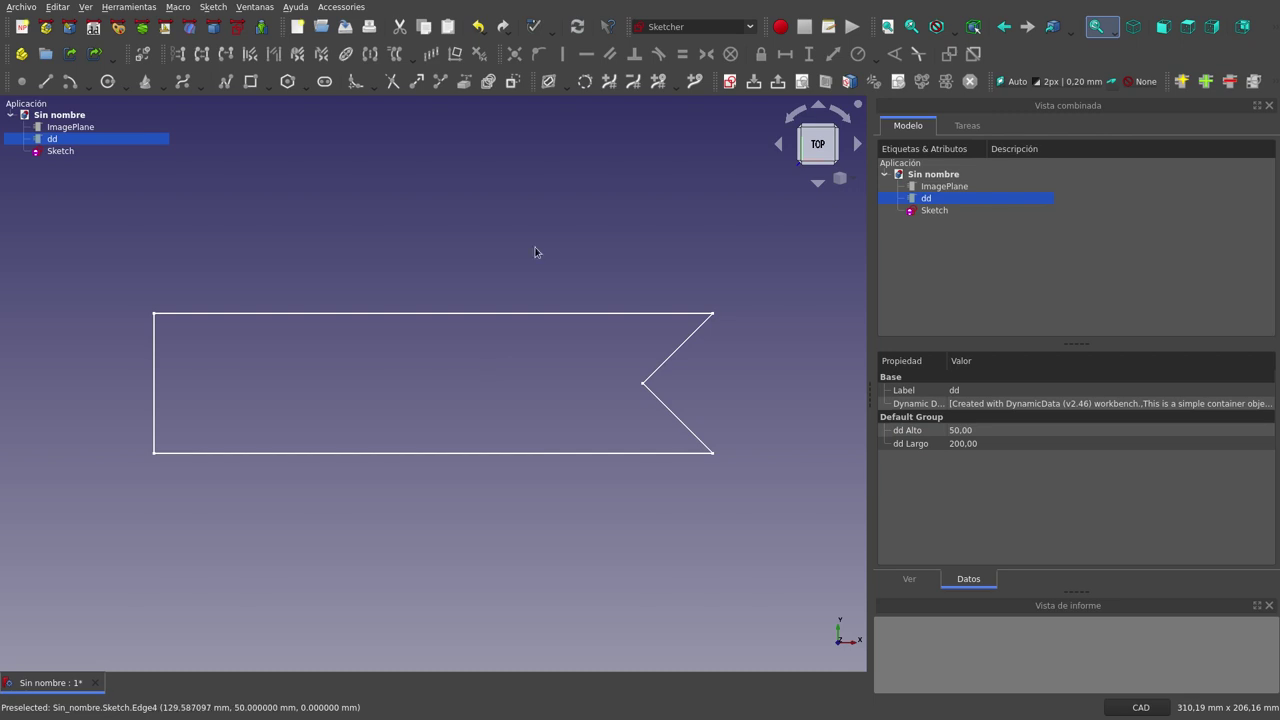
{"action": "left_click", "coordinate": [531, 278]}
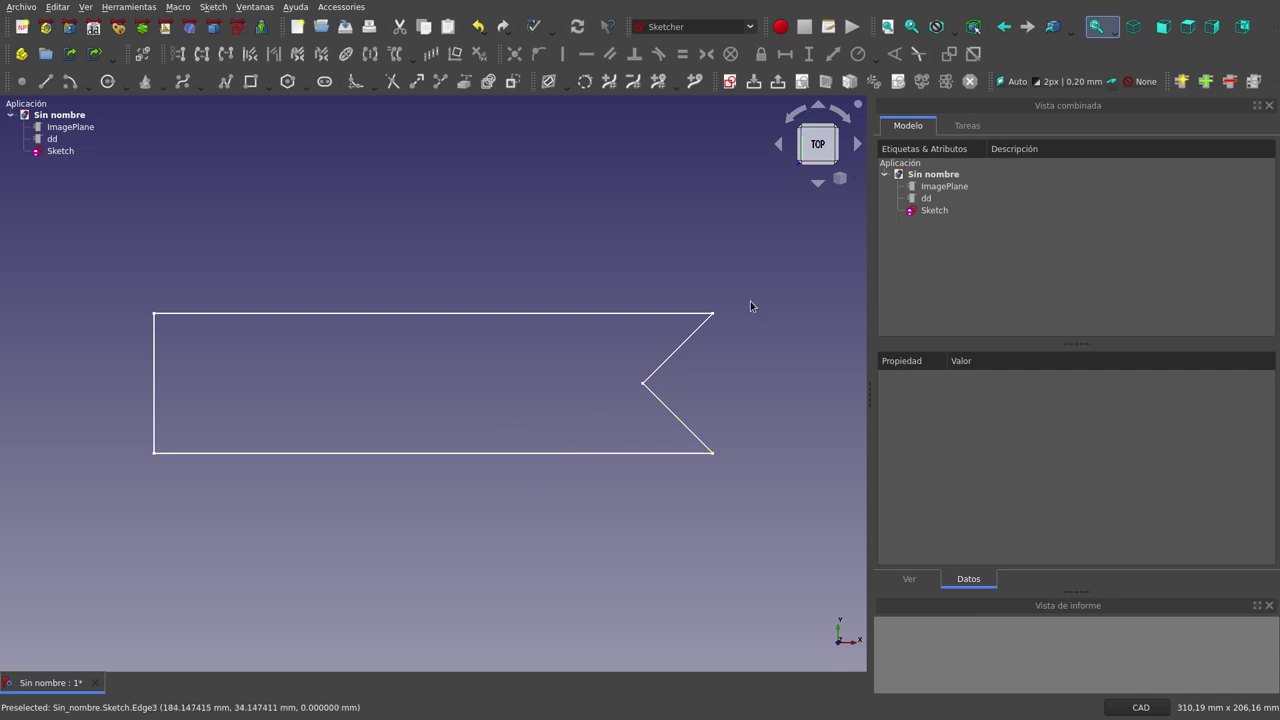
Select dd in the model tree to view its Data properties: Alto 50, Largo 200.
{"action": "left_click", "coordinate": [926, 198]}
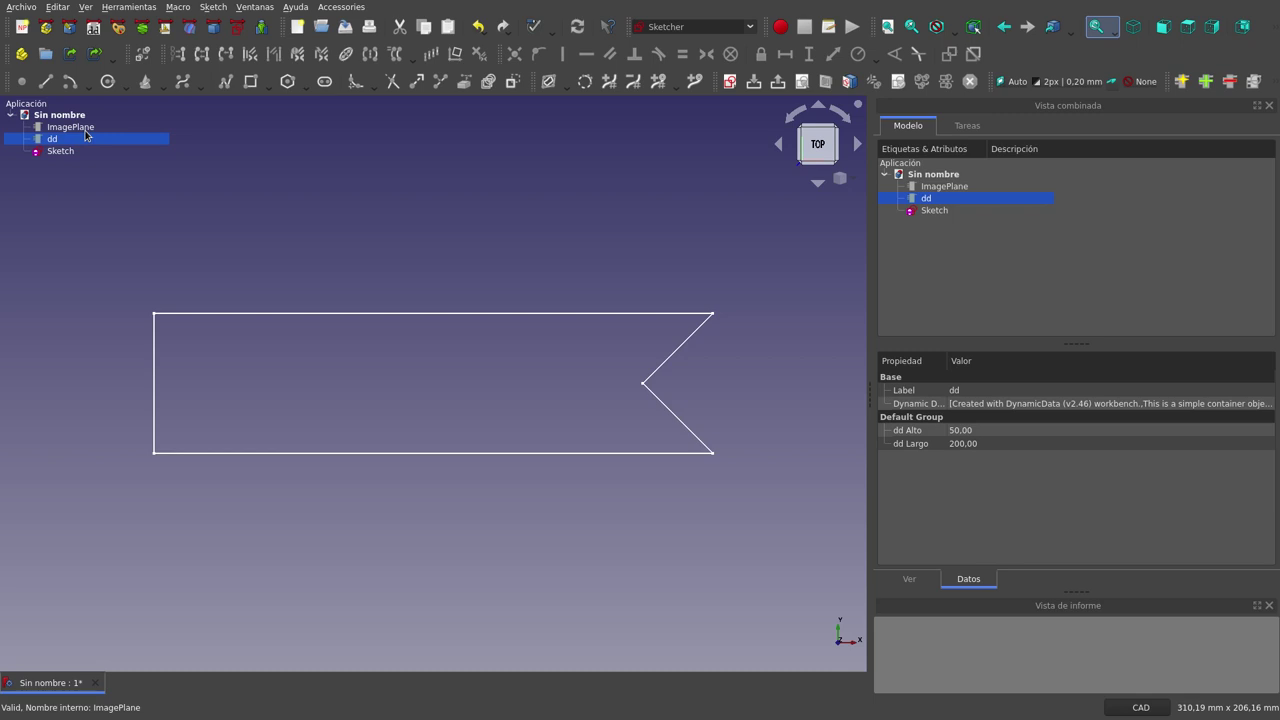
Turn on the ImagePlane's visibility to show the 'Sketcher: Ejercicios propuestos.' title over the banner.
{"action": "left_click", "coordinate": [85, 131]}
{"action": "key", "text": "space"}
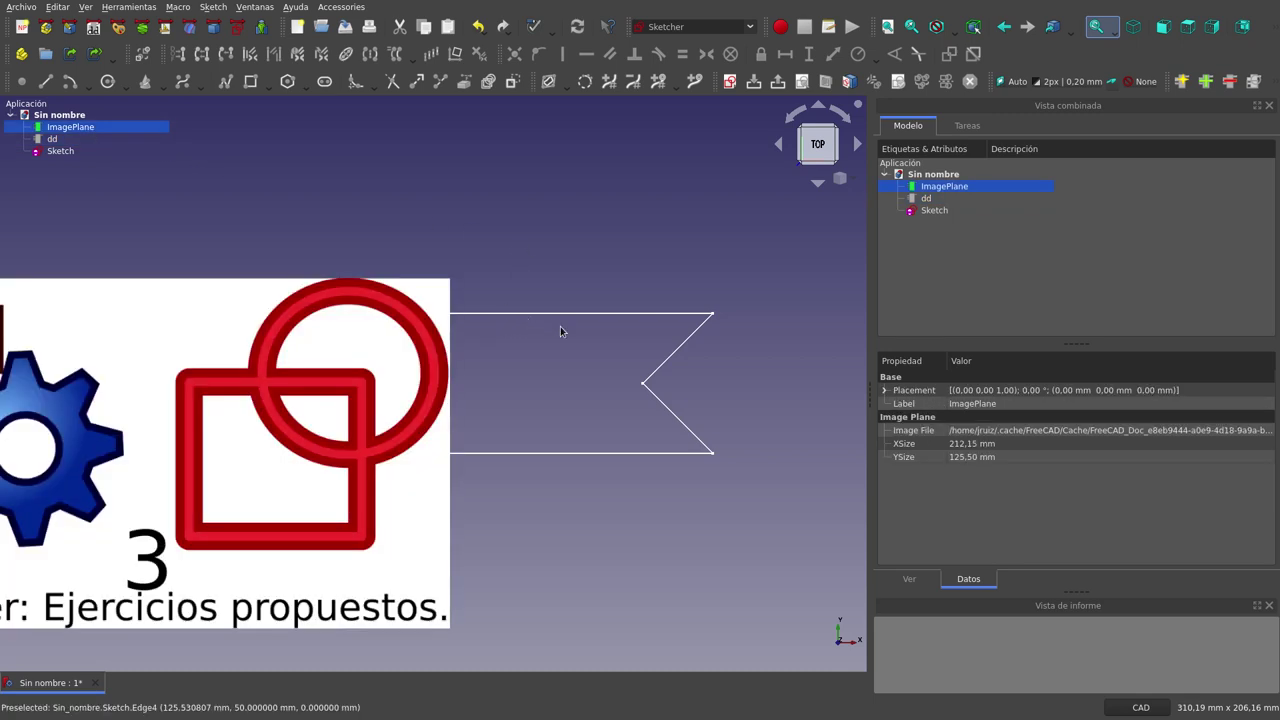
{"action": "scroll", "coordinate": [560, 331], "scroll_direction": "down", "scroll_amount": 5}
{"action": "scroll", "coordinate": [296, 375], "scroll_direction": "up", "scroll_amount": 3}
{"action": "scroll", "coordinate": [296, 375], "scroll_direction": "up", "scroll_amount": 1}
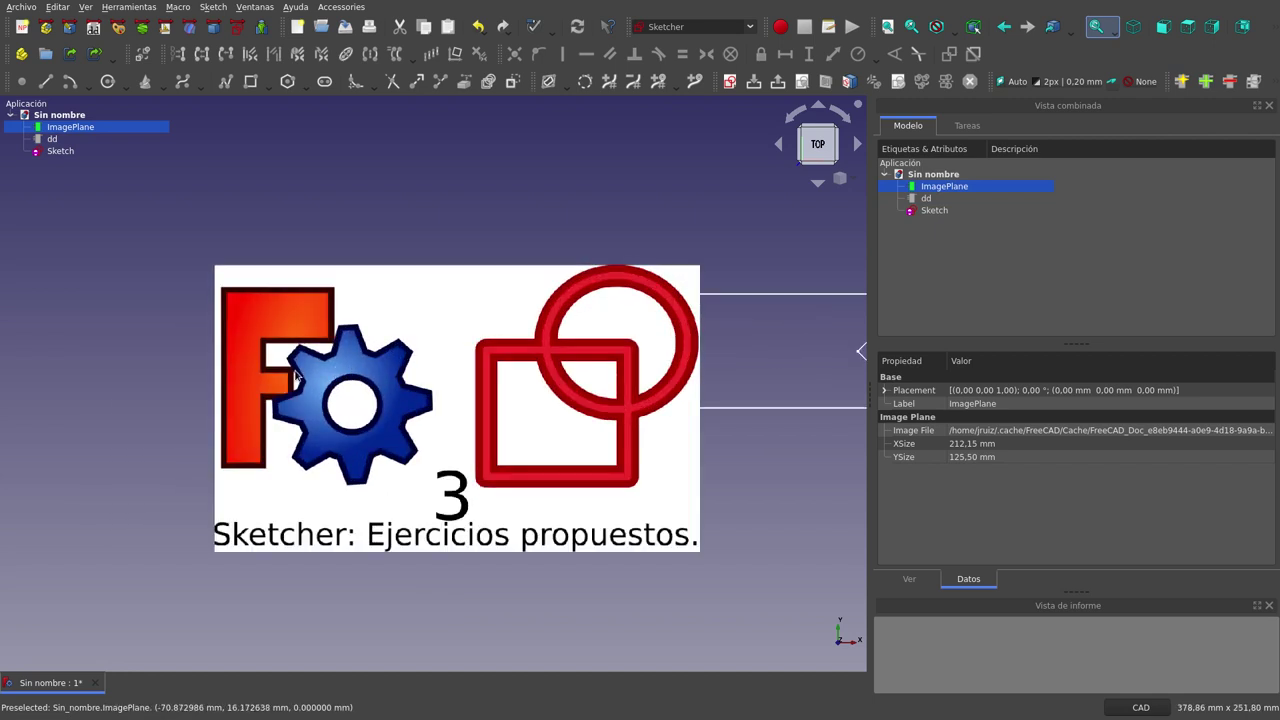